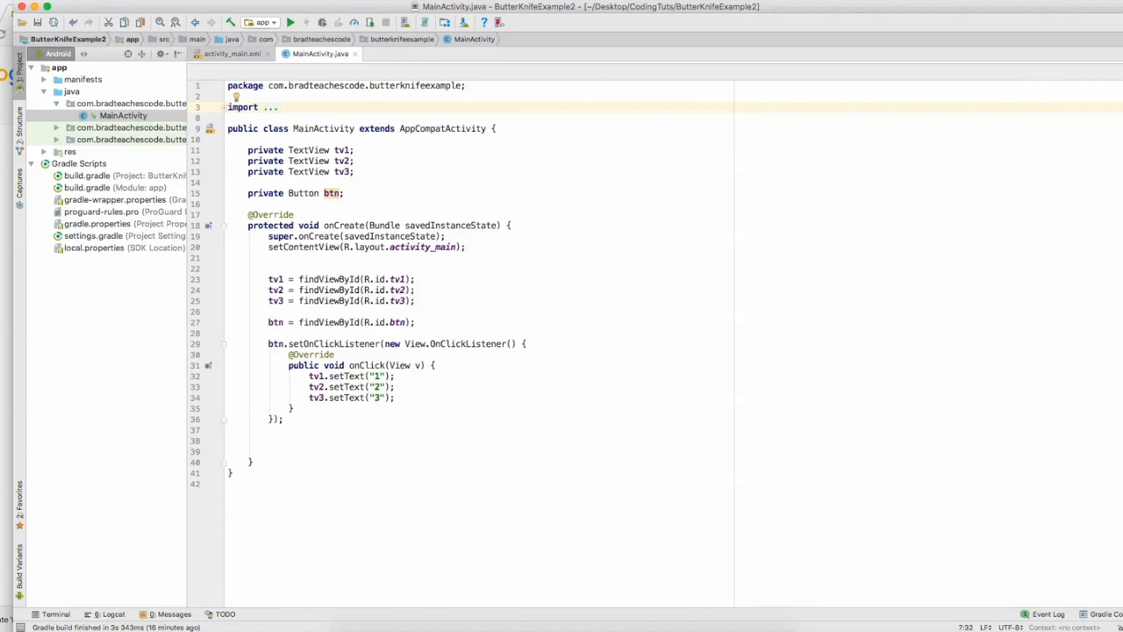
Review the tv1 findViewById call and the TextView ids in activity_main.xml.
double_click(329, 279)
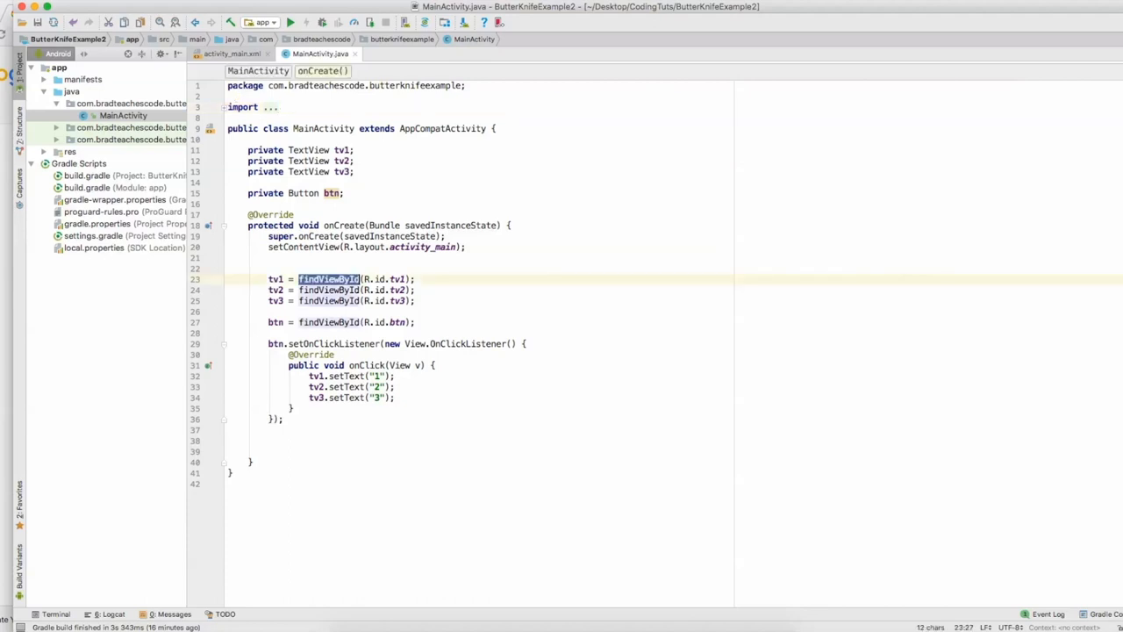
left_click_drag(329, 279, 415, 279)
left_click(416, 289)
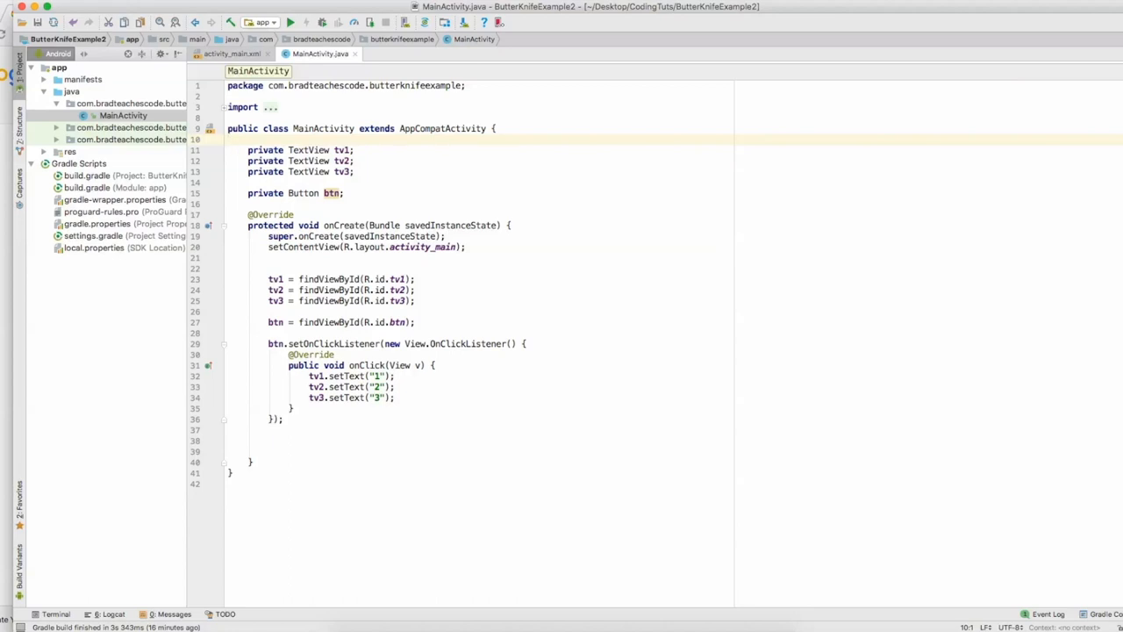
key("ctrl+Tab")
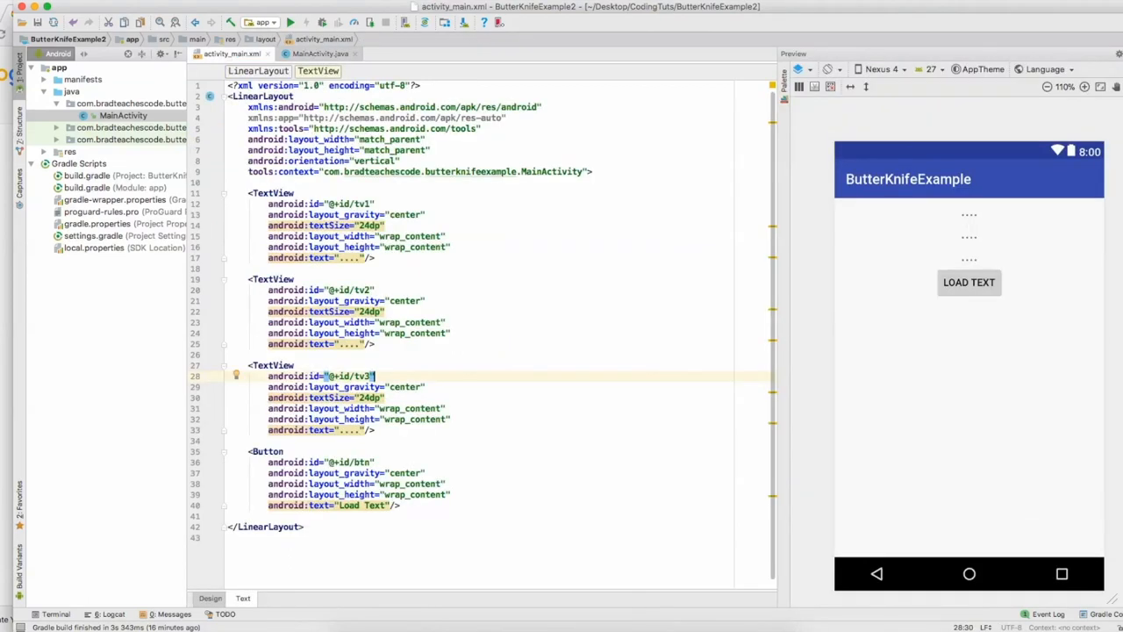
key("alt+Up")
key("alt+Up")
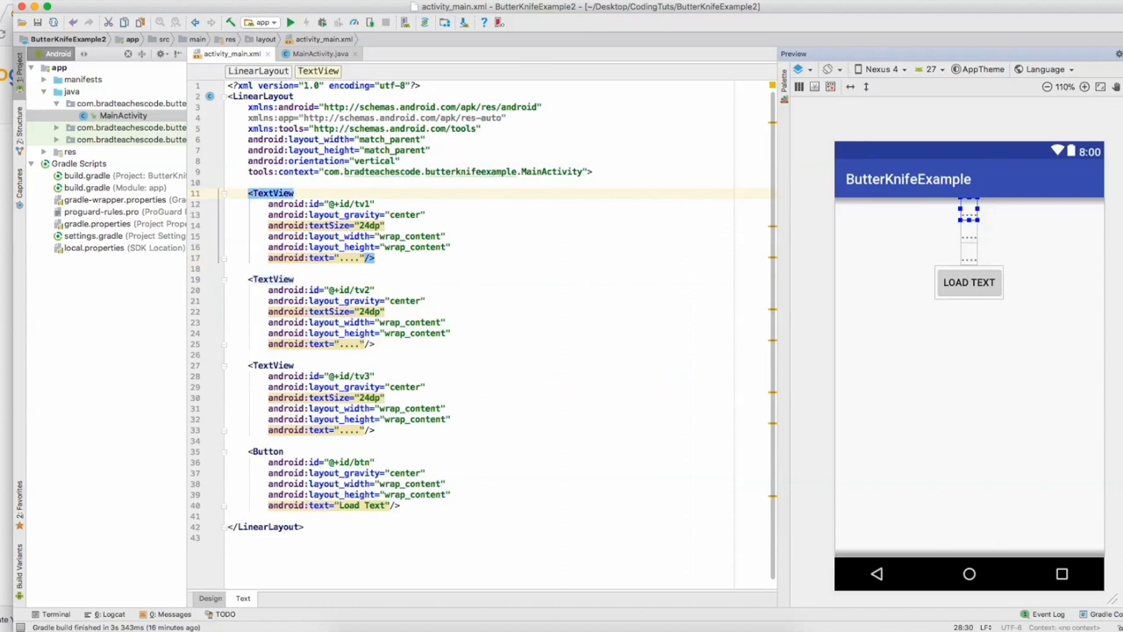
key("ctrl+Tab")
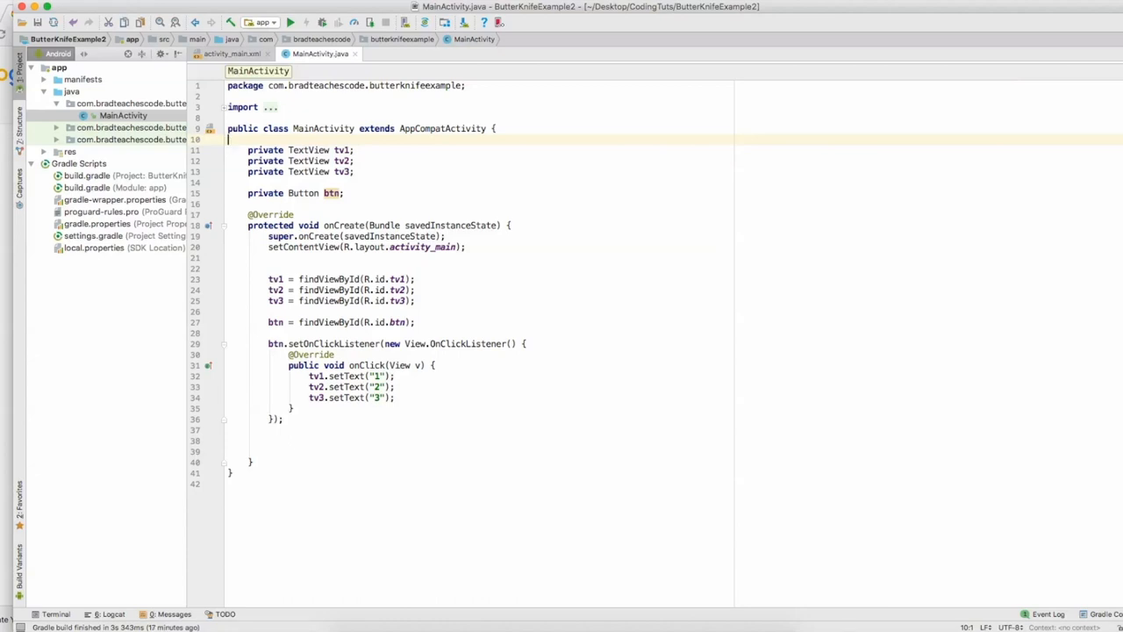
Highlight the TextView fields, findViewById assignments and onClick body, then switch to Chrome.
key("shift+Down")
key("shift+Down")
key("shift+End")
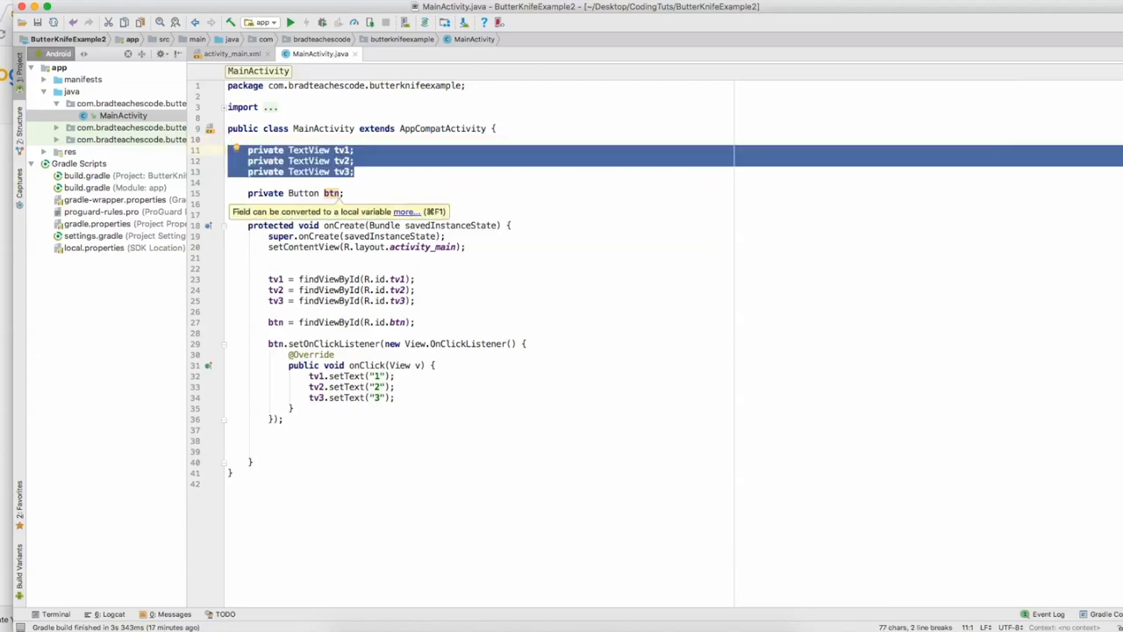
left_click(332, 194)
left_click_drag(420, 301, 230, 279)
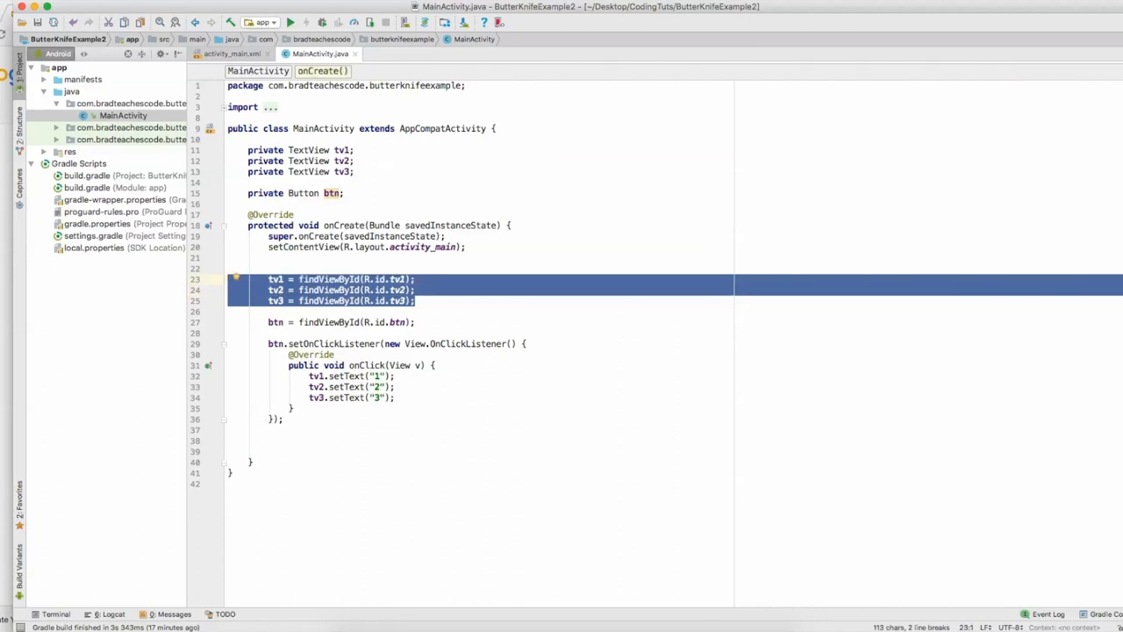
left_click_drag(295, 409, 239, 354)
left_click(230, 257)
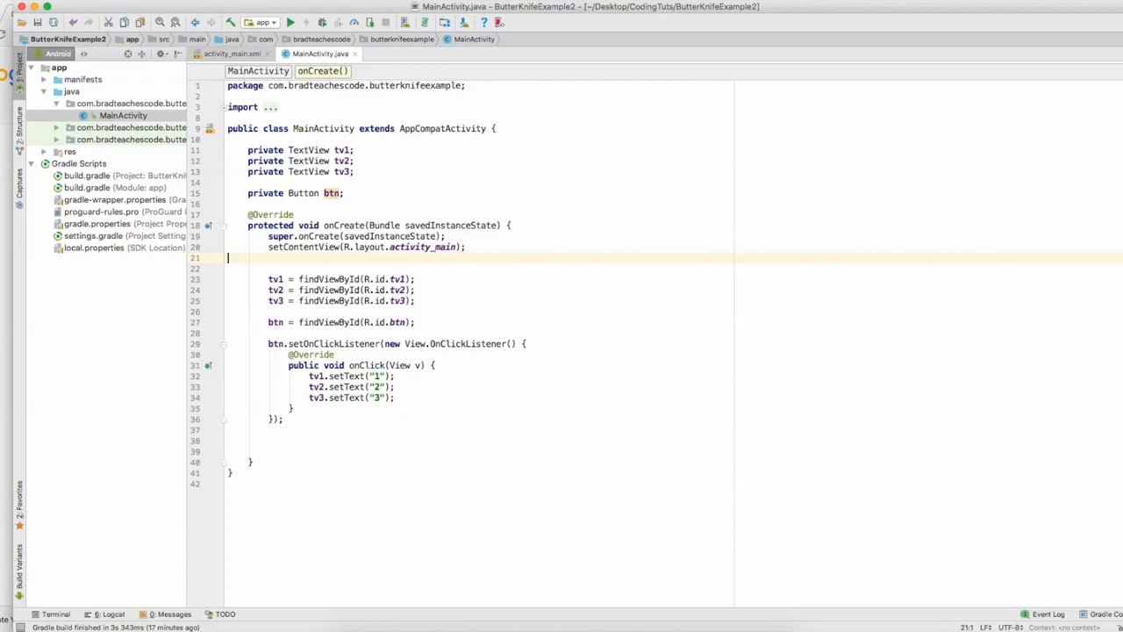
key("super+Tab")
Search Google for butterknife, open the Butter Knife site and copy its two Gradle dependency lines.
left_click(75, 73)
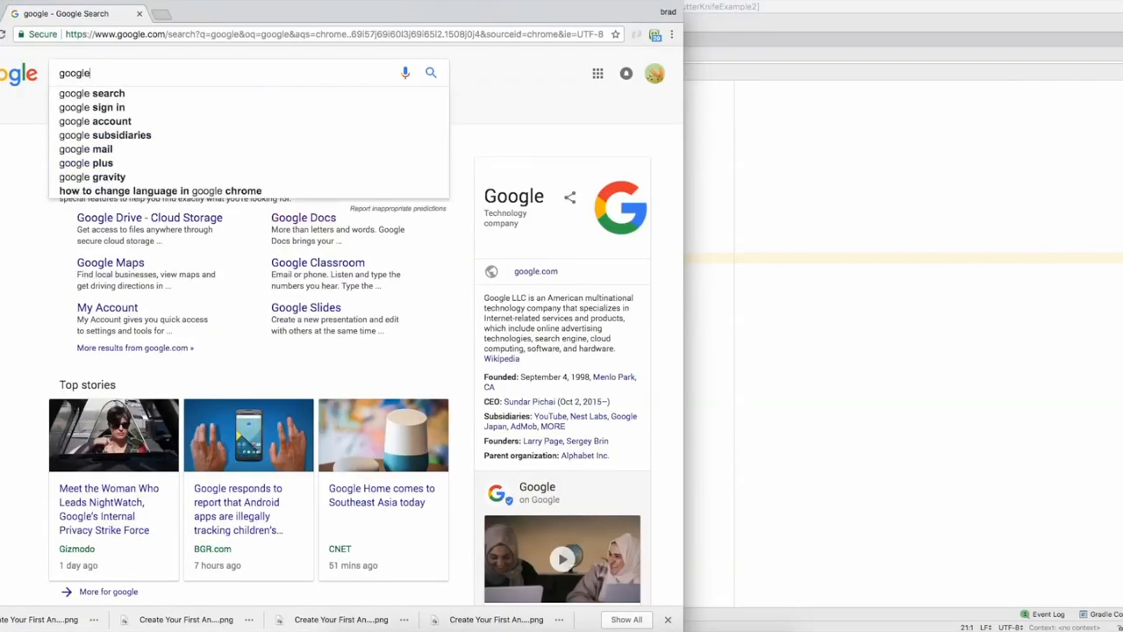
type("but")
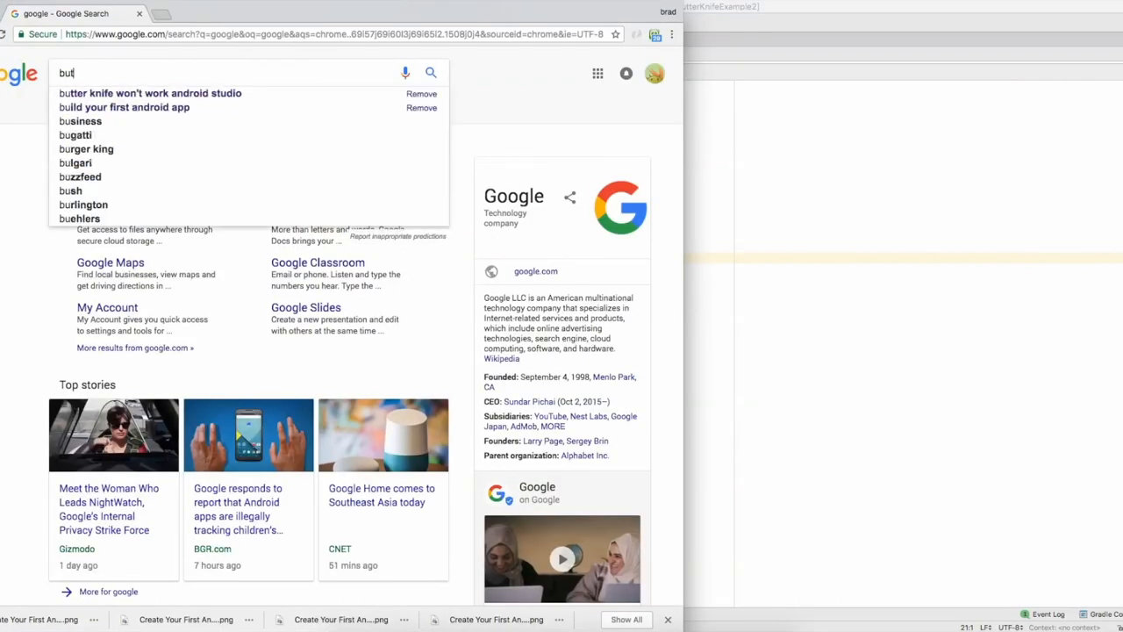
type("terknife")
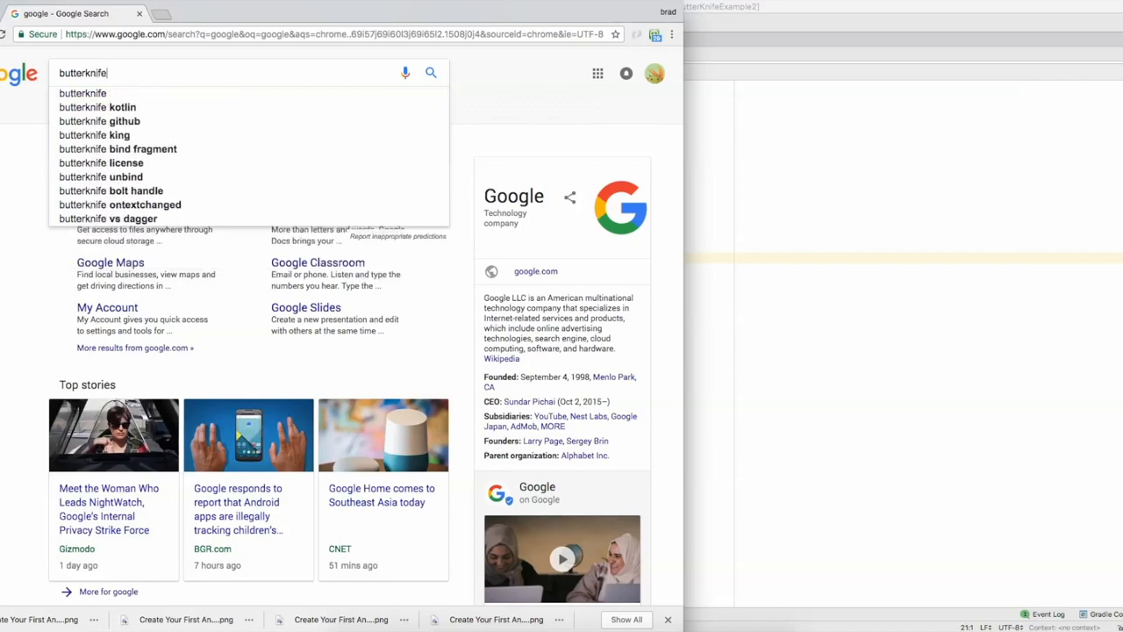
key("Return")
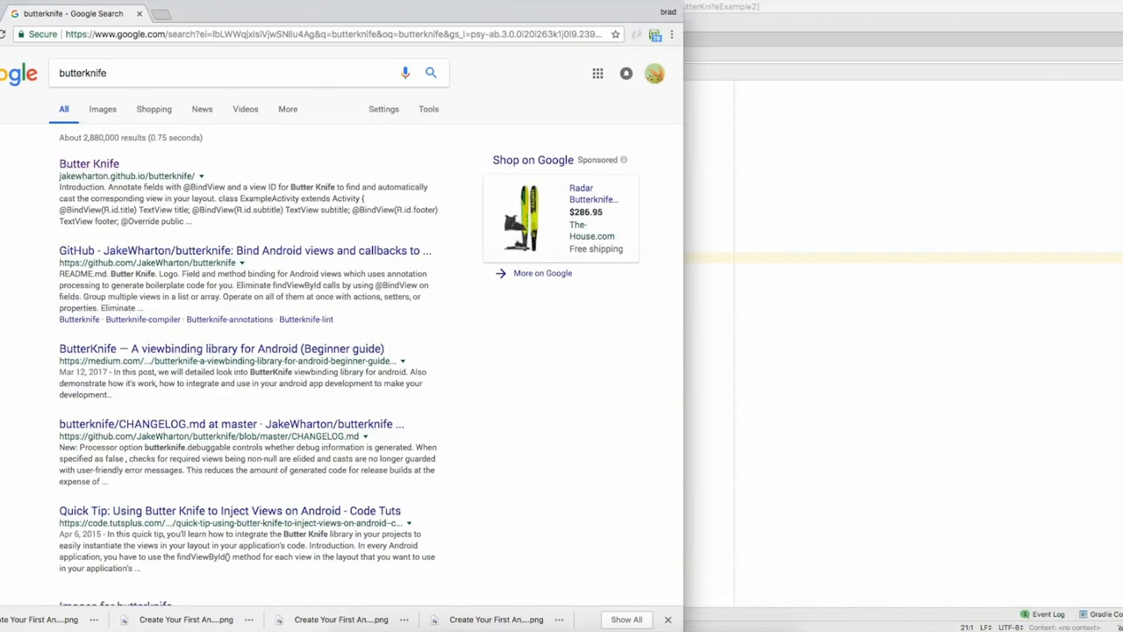
left_click(89, 163)
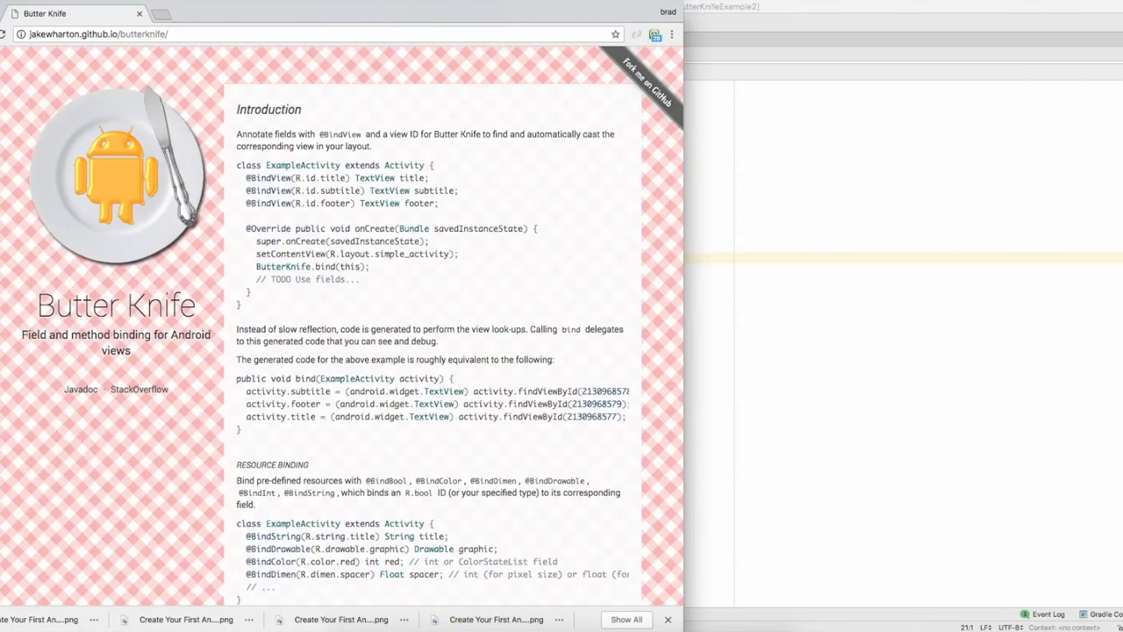
scroll(430, 351, "down", 4)
scroll(430, 351, "down", 4)
scroll(430, 351, "down", 4)
scroll(430, 351, "down", 4)
scroll(430, 351, "down", 5)
scroll(430, 351, "down", 5)
scroll(430, 351, "up", 1)
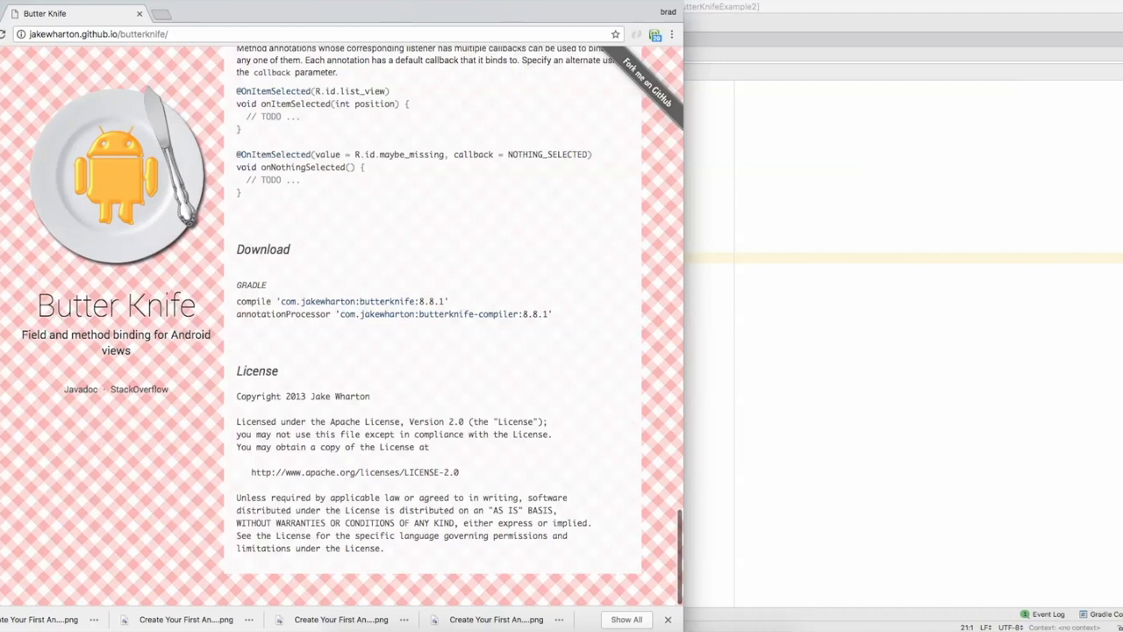
left_click_drag(237, 300, 552, 314)
key("super+c")
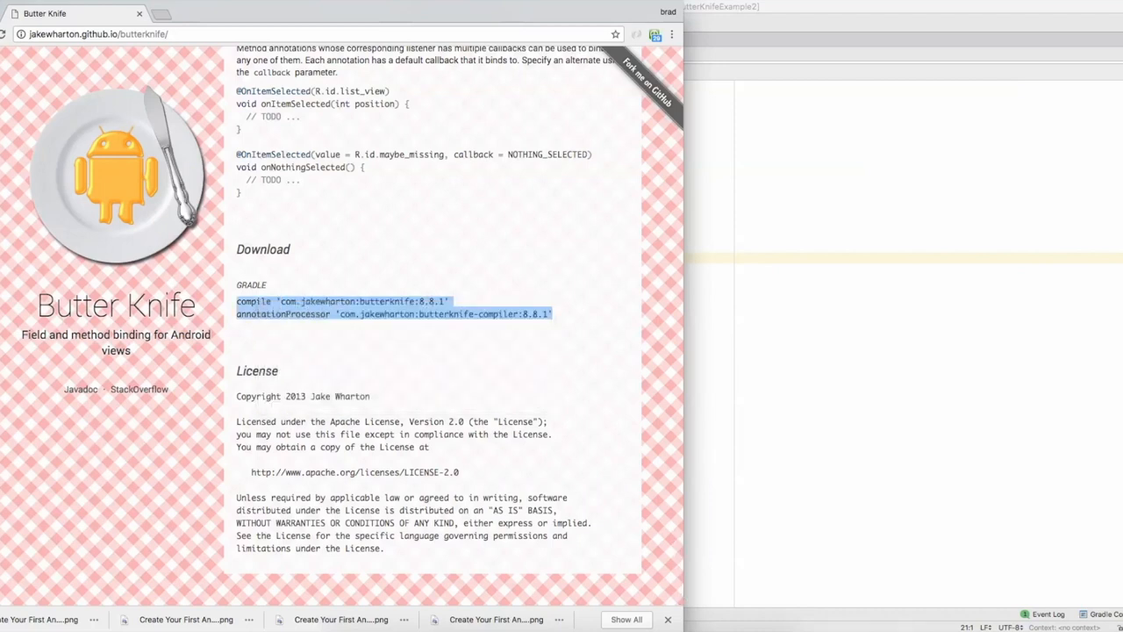
key("super+Tab")
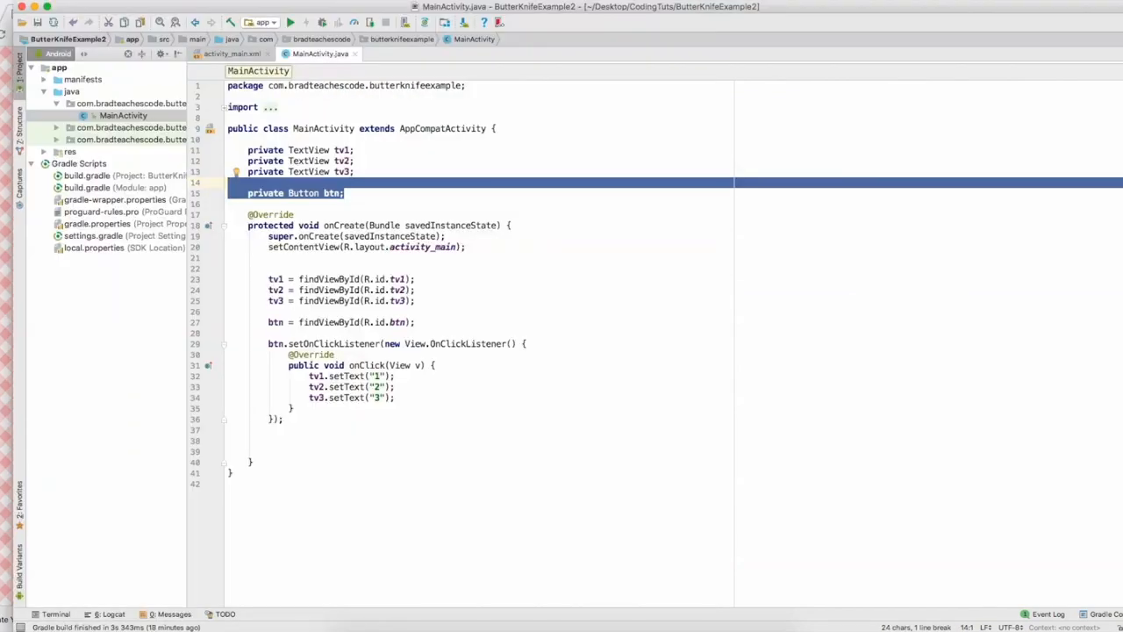
Paste the Butter Knife compile and annotationProcessor 8.8.1 lines into app build.gradle and sync Gradle.
left_click(114, 188)
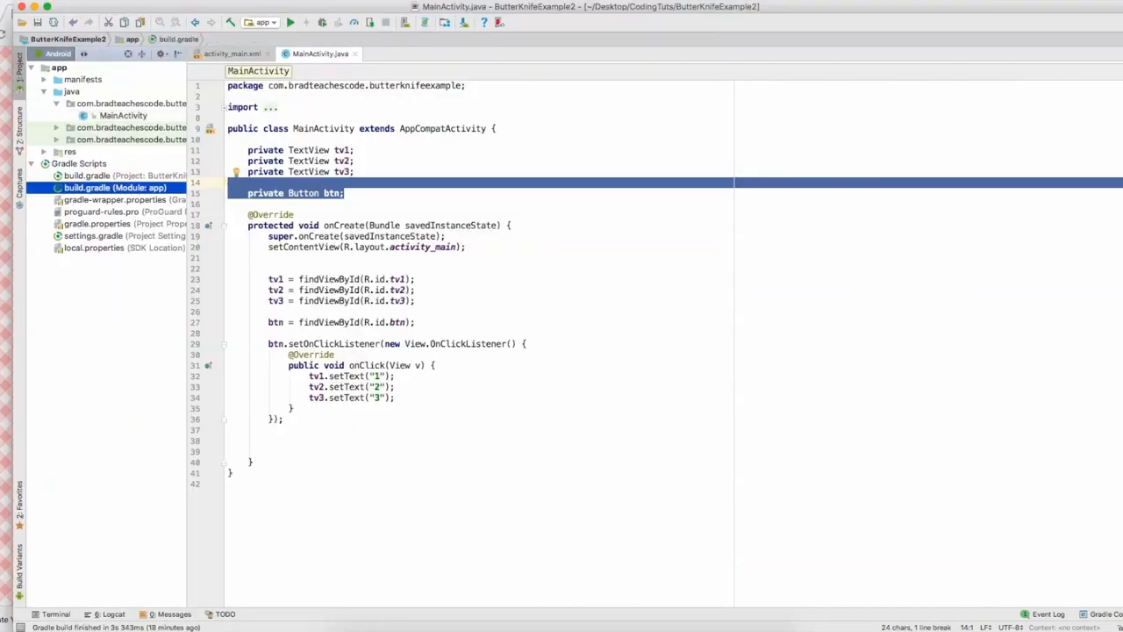
scroll(105, 211, "right", 3)
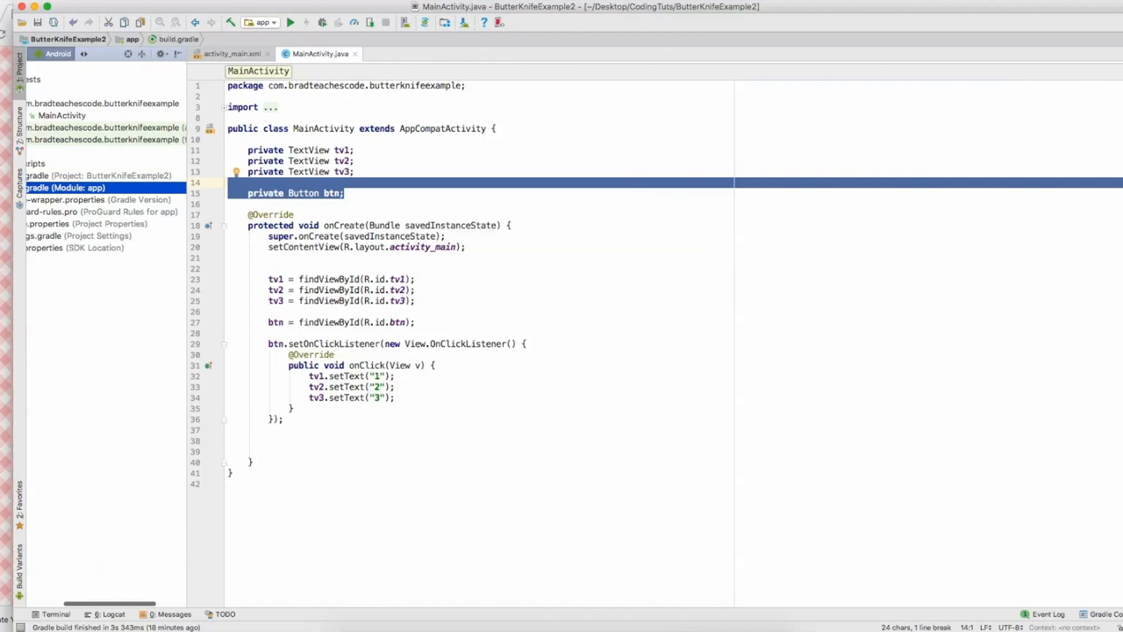
double_click(65, 188)
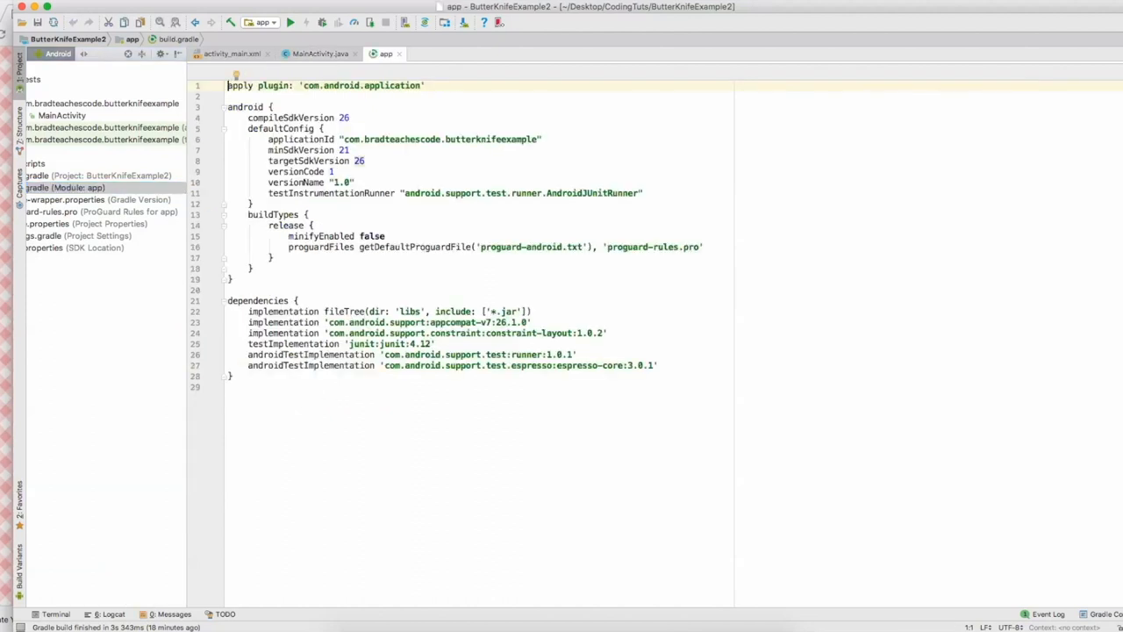
key("Return")
key("super+v")
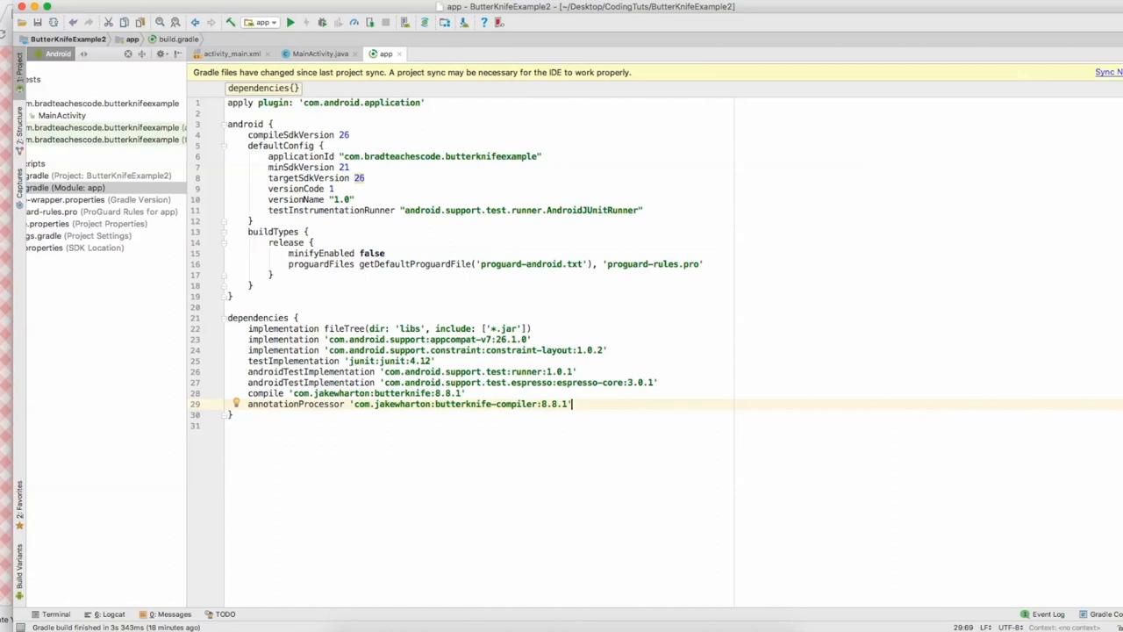
left_click(1108, 72)
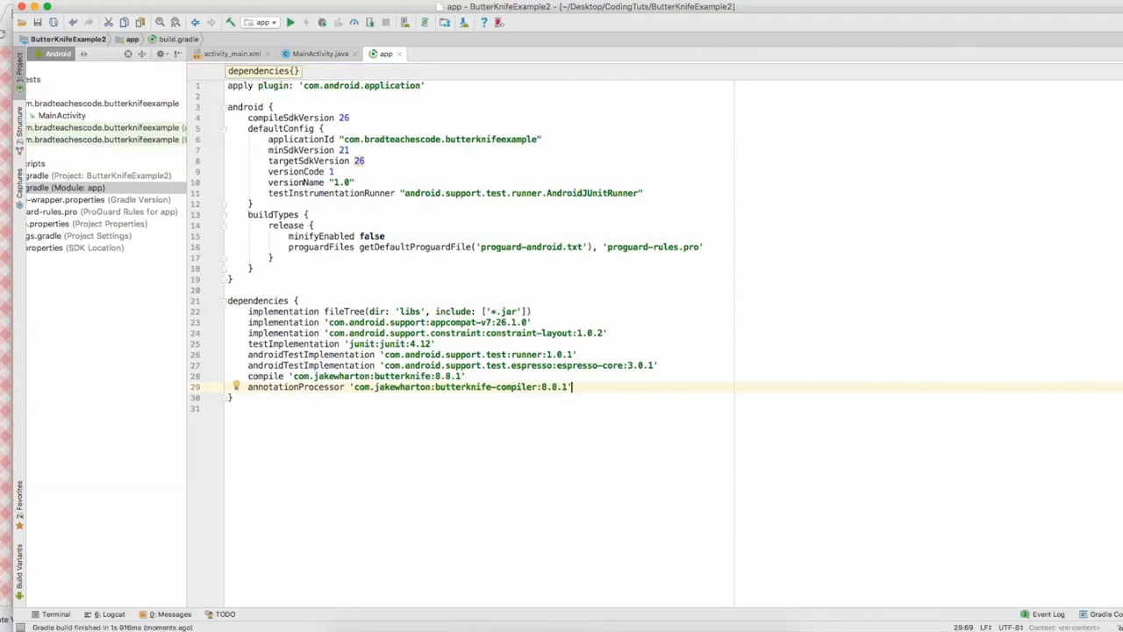
left_click(320, 53)
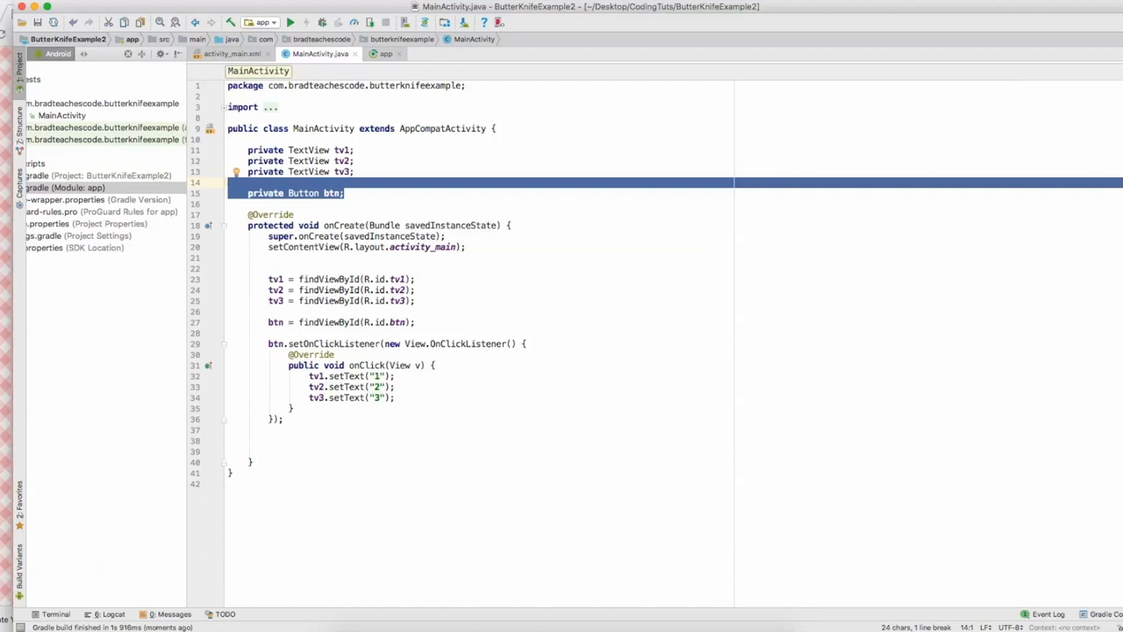
Comment out the four findViewById assignments in onCreate and add a blank line atop the class.
left_click_drag(416, 322, 230, 279)
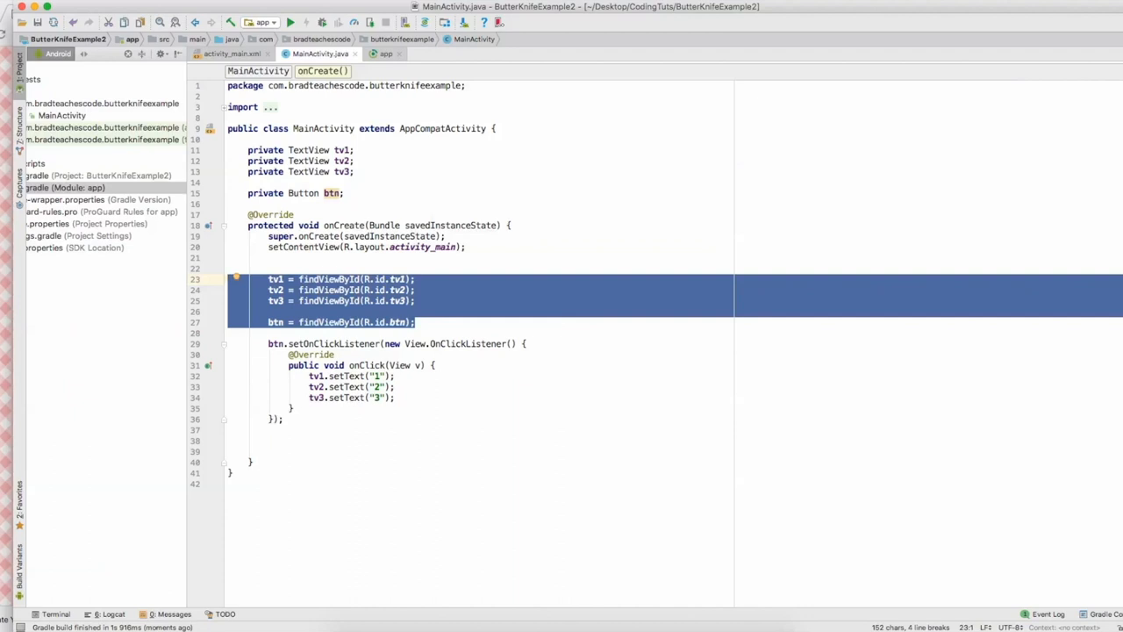
key("ctrl+slash")
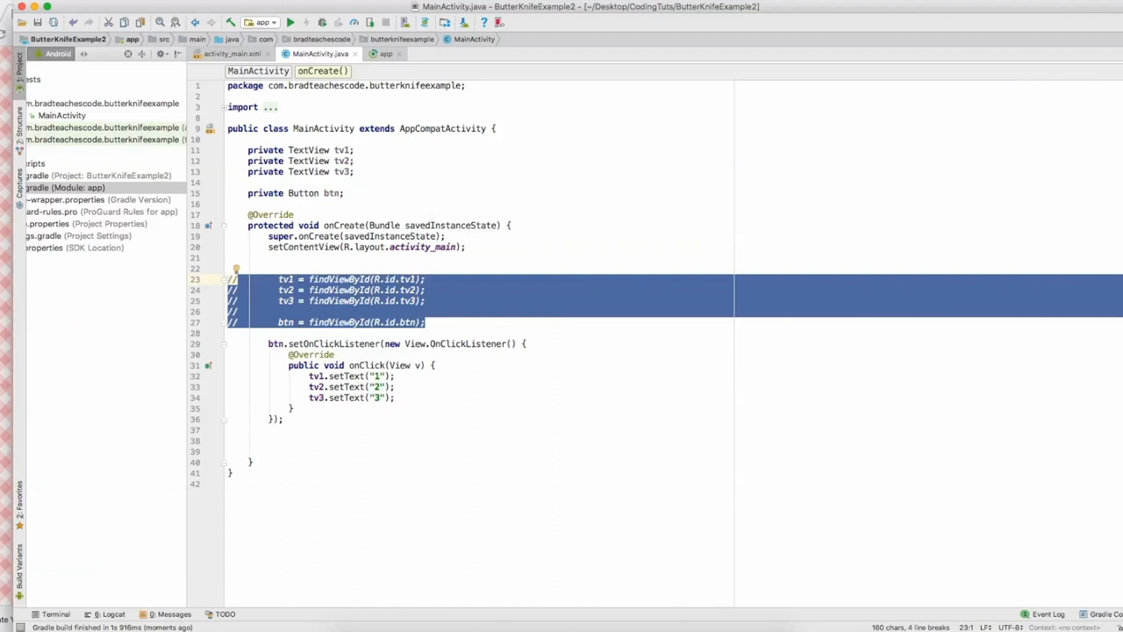
left_click(496, 139)
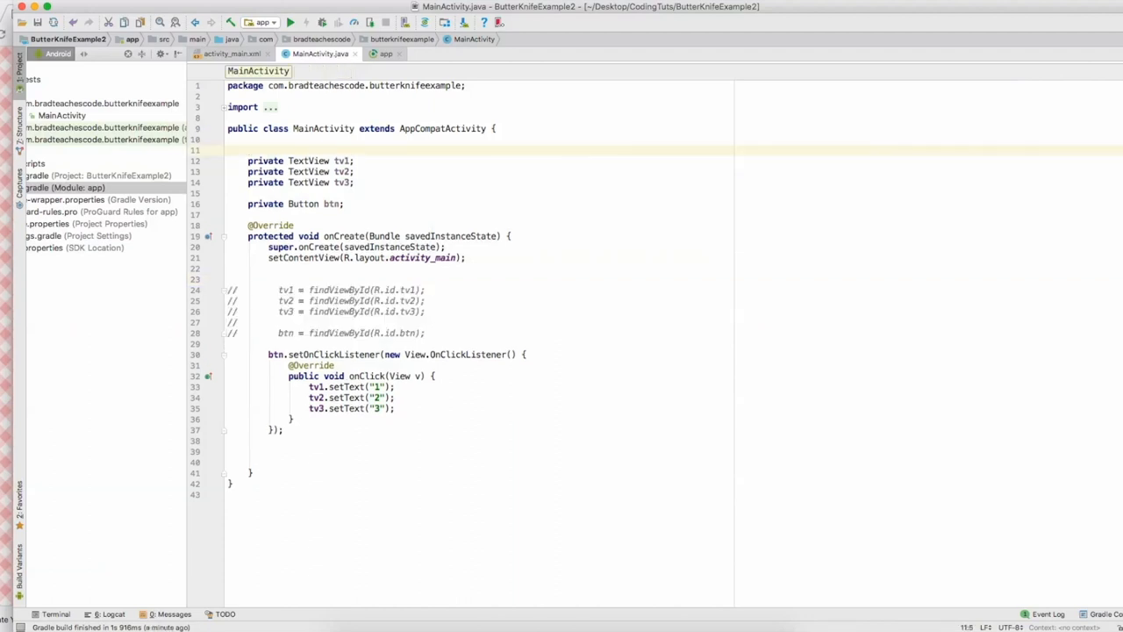
key("Return")
type("@")
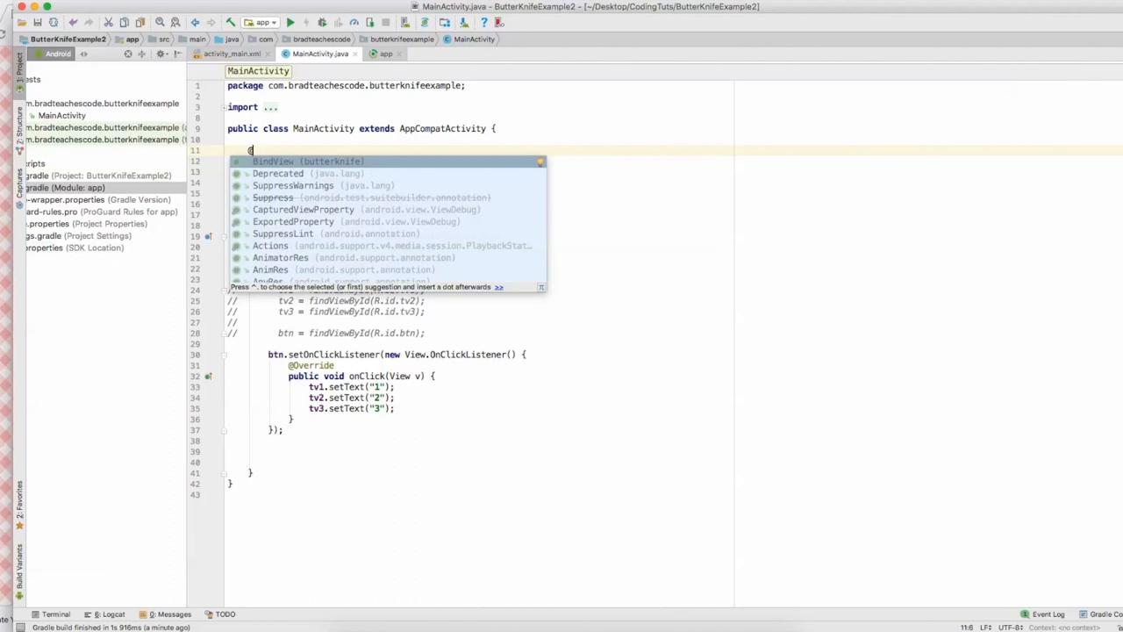
key("Return")
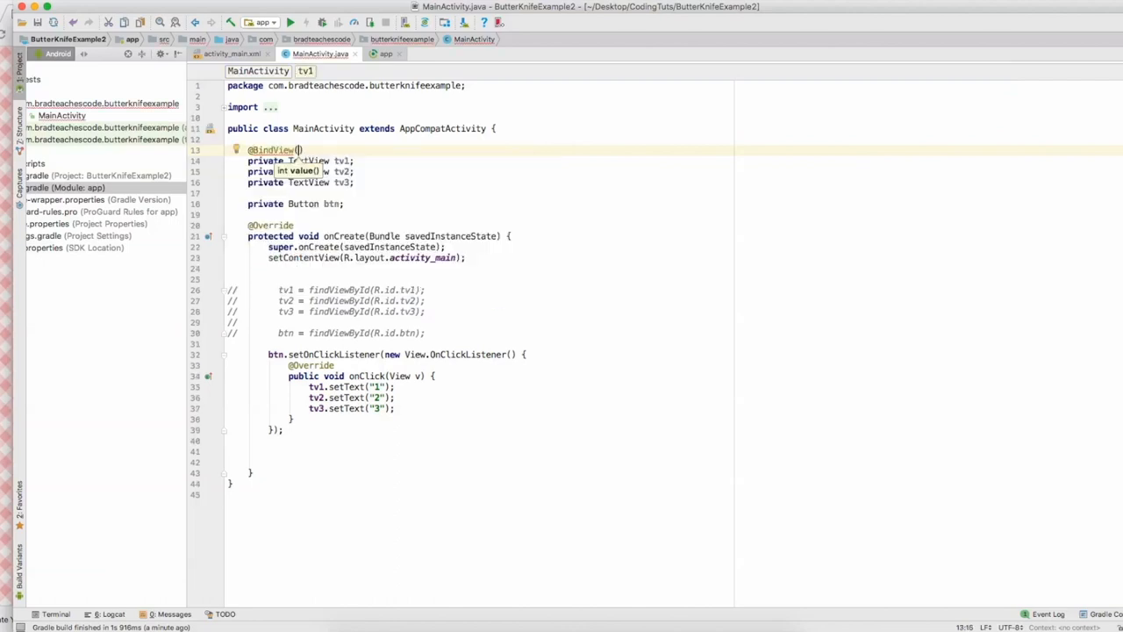
type("R")
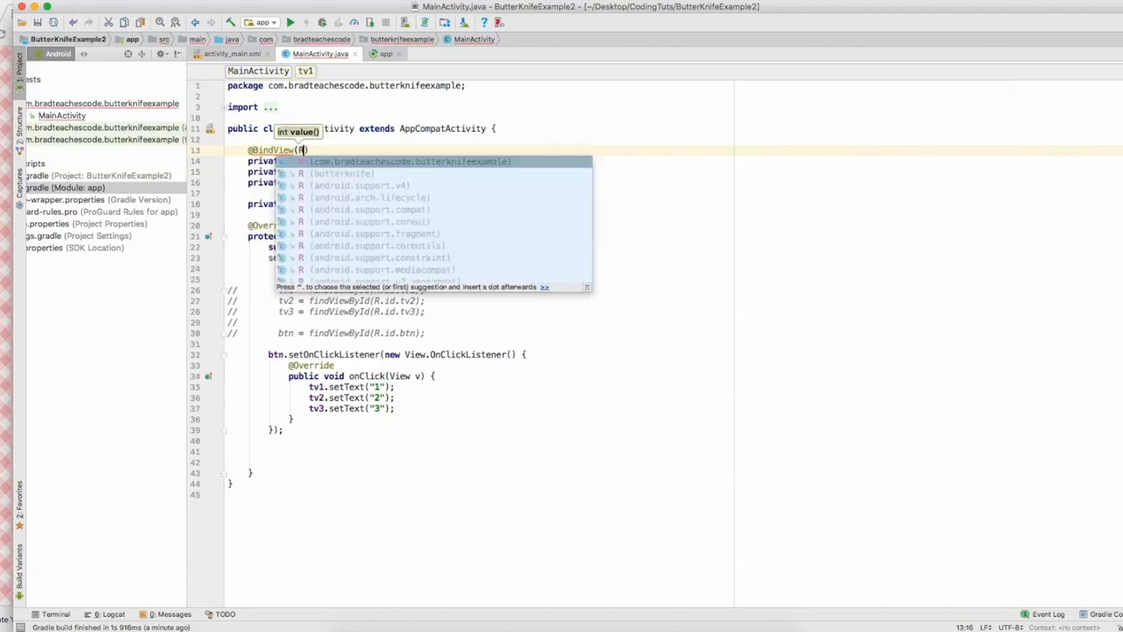
type(".id.")
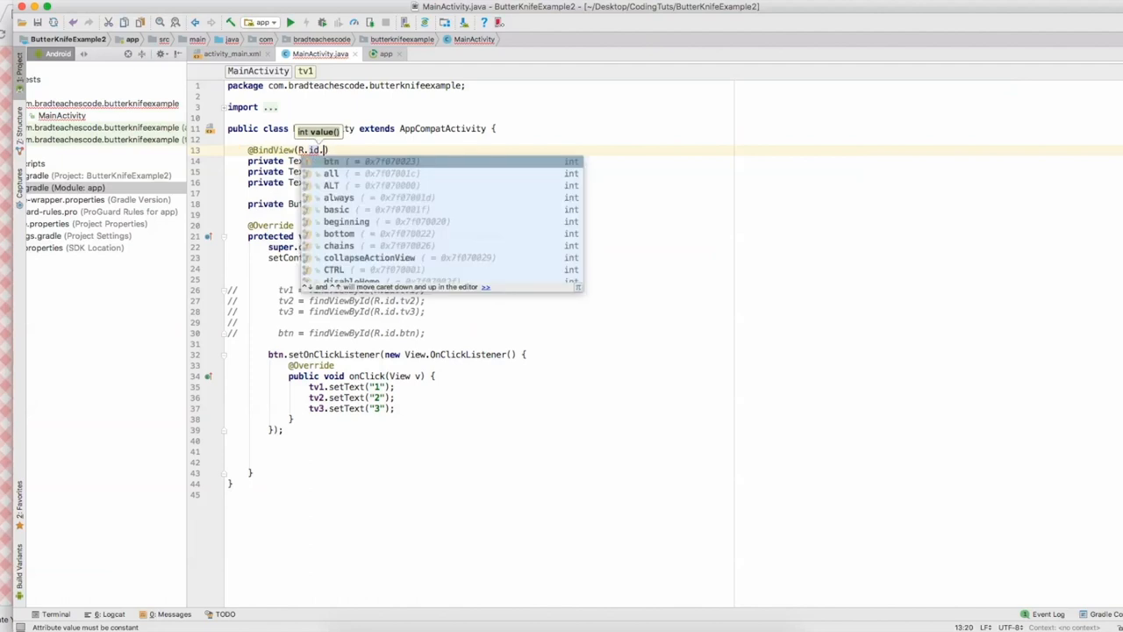
type("tv")
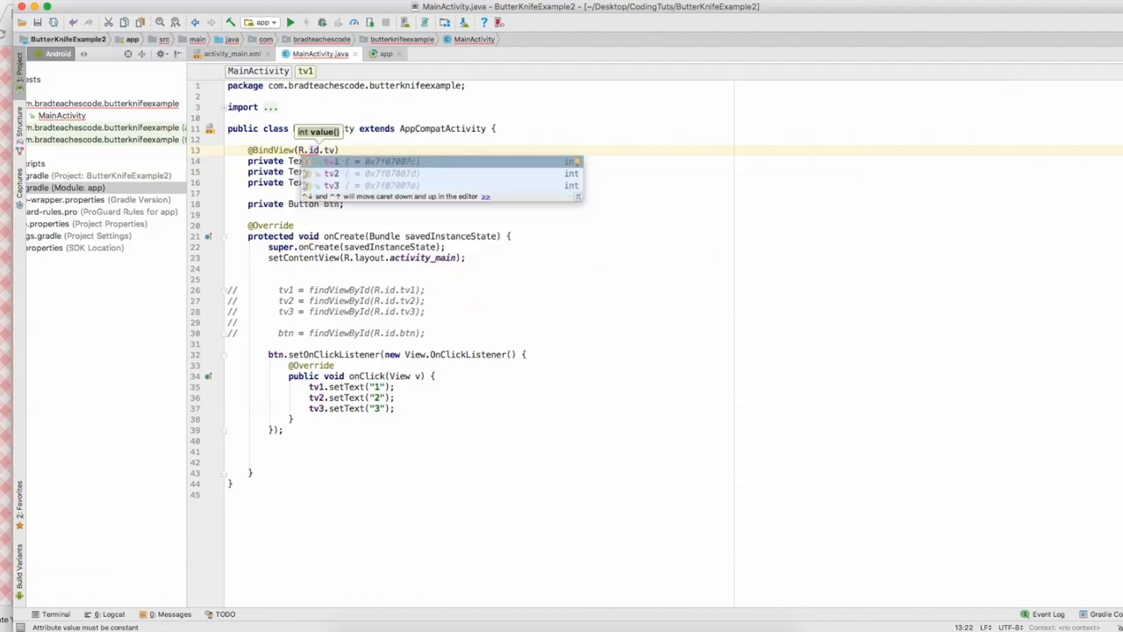
key("Return")
key("ctrl+b")
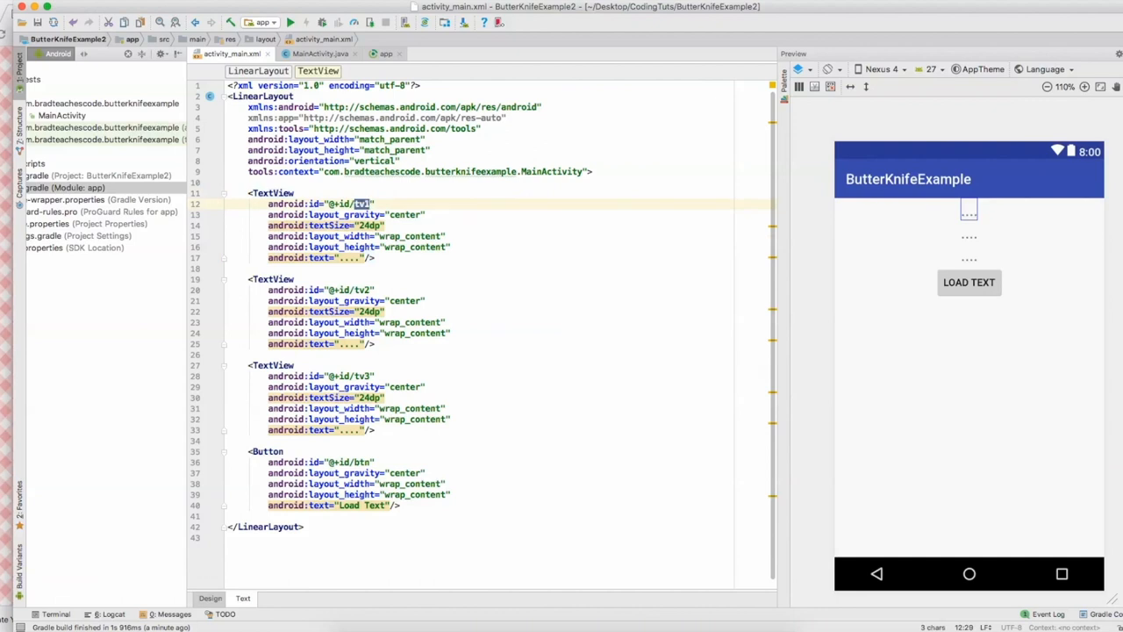
key("ctrl+Tab")
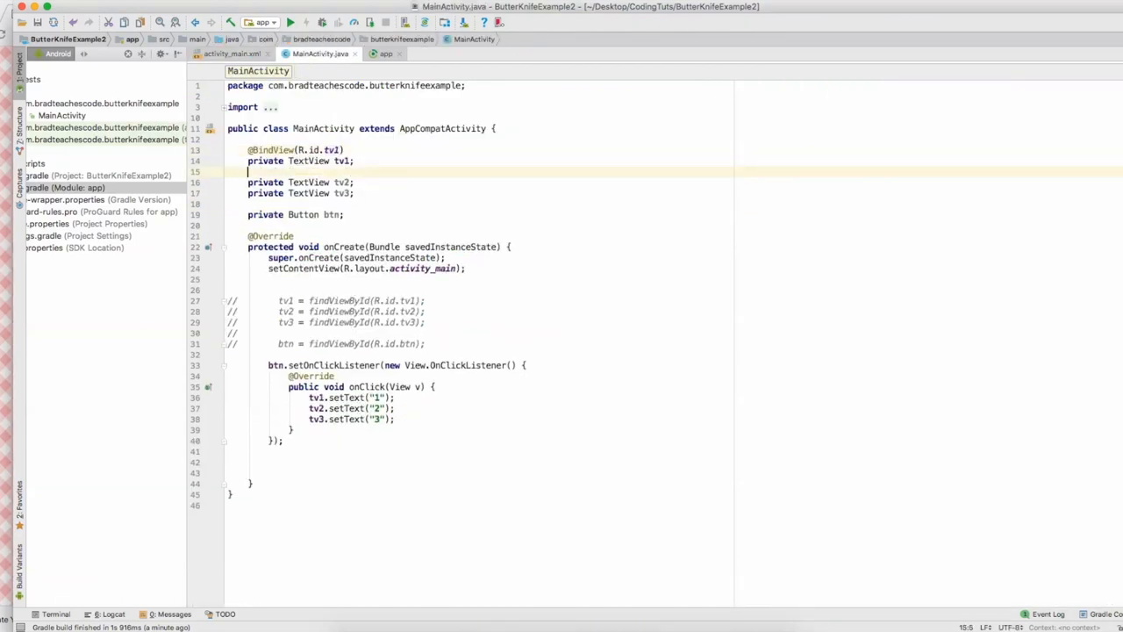
key("Up")
key("ctrl+d")
key("BackSpace")
type("2")
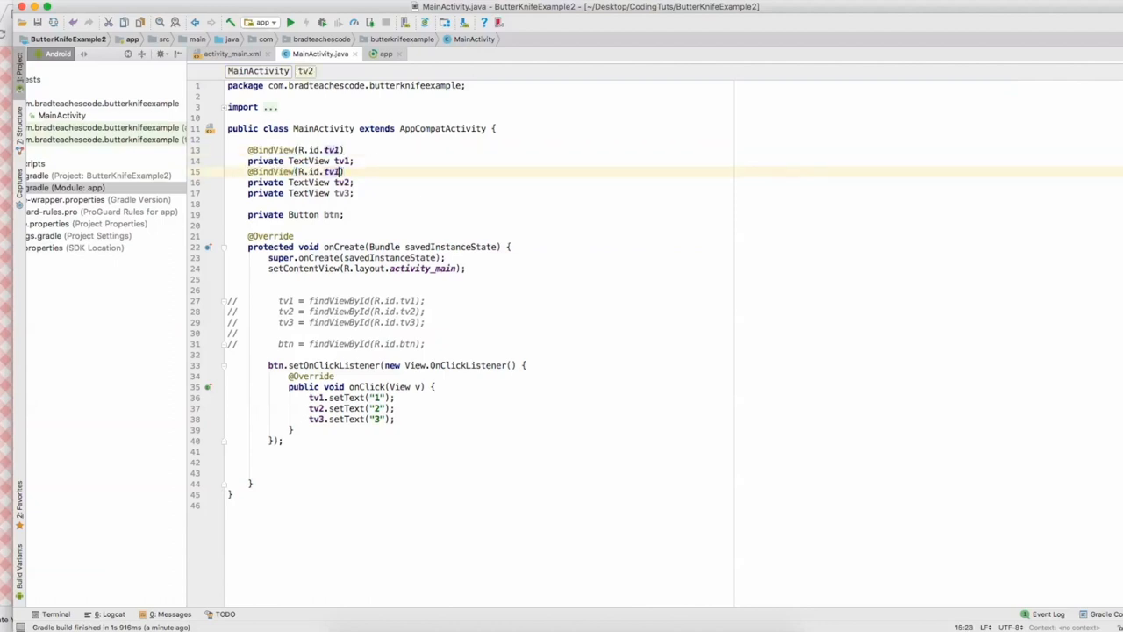
key("Down")
key("Down")
key("ctrl+d")
key("BackSpace")
type("3")
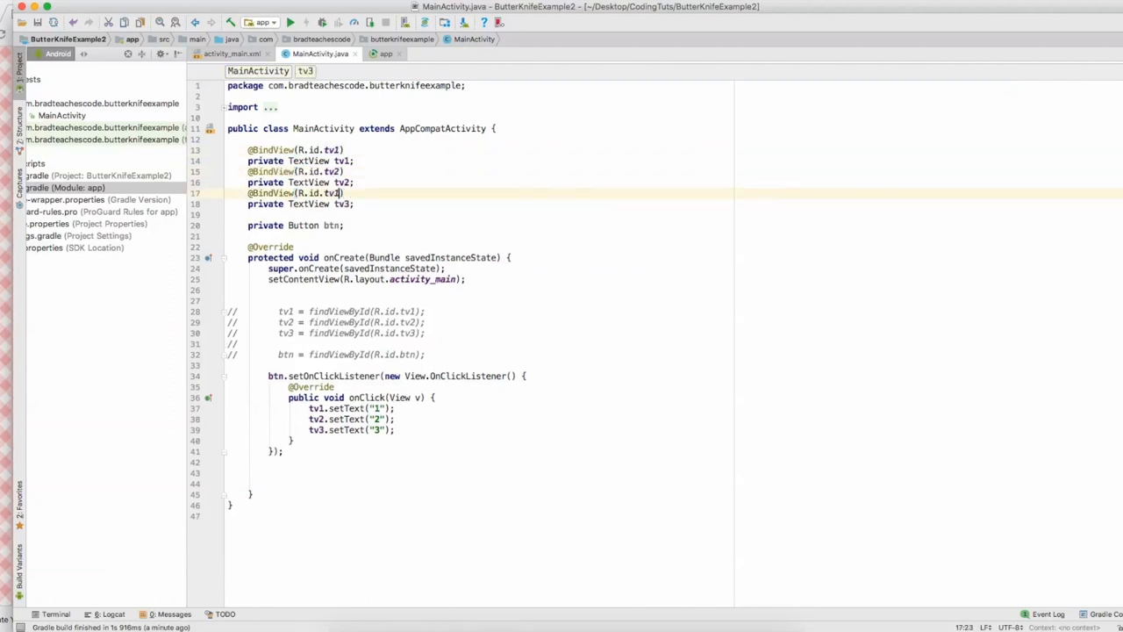
key("BackSpace")
type("3")
type("btn")
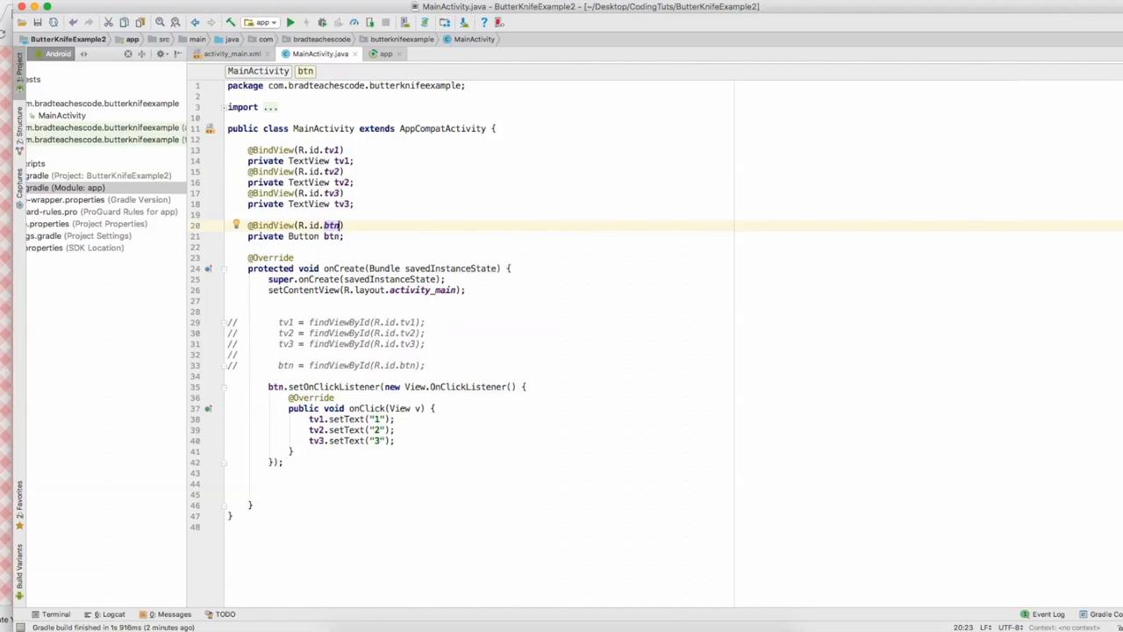
Delete the private modifier from the tv1, tv2, tv3 and btn field declarations.
double_click(265, 160)
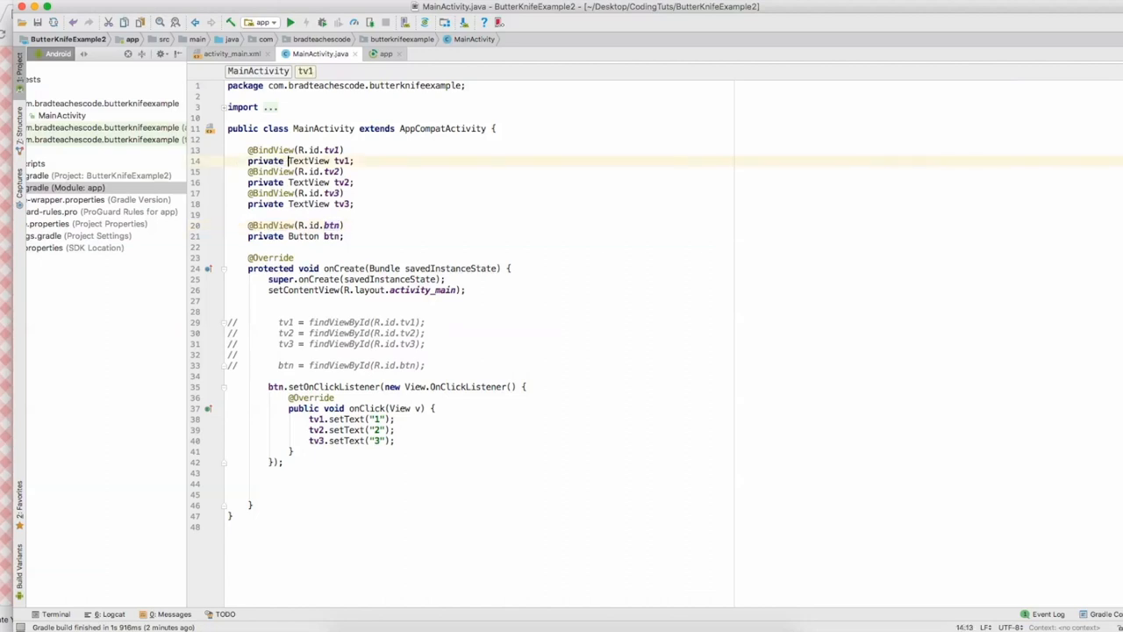
double_click(265, 160)
key("BackSpace")
double_click(265, 182)
key("BackSpace")
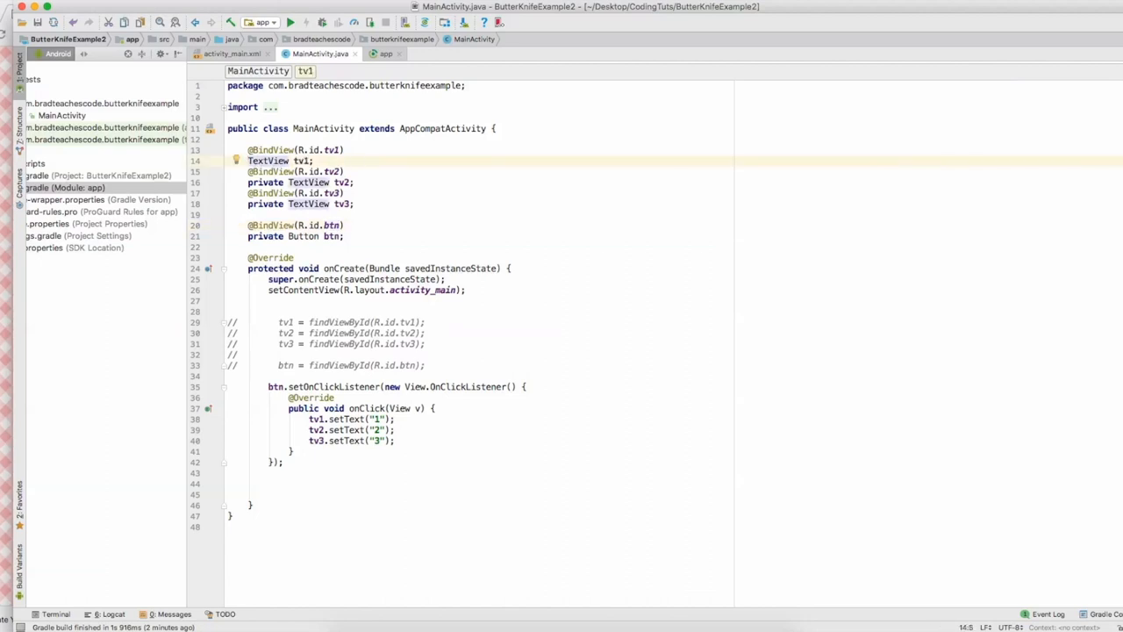
double_click(265, 204)
key("BackSpace")
double_click(263, 236)
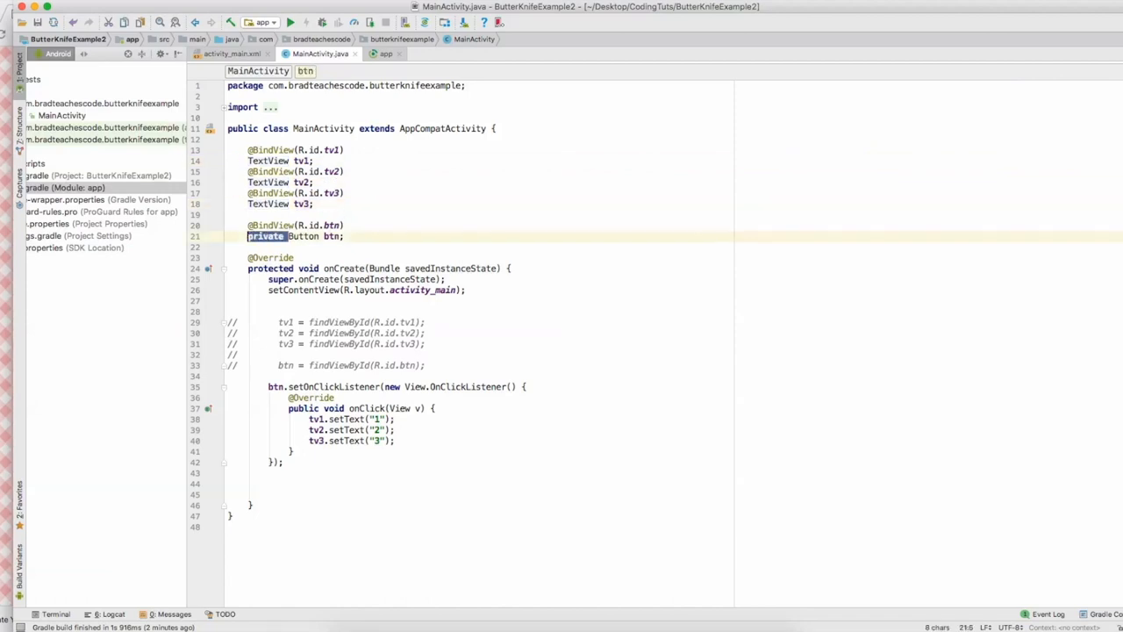
key("BackSpace")
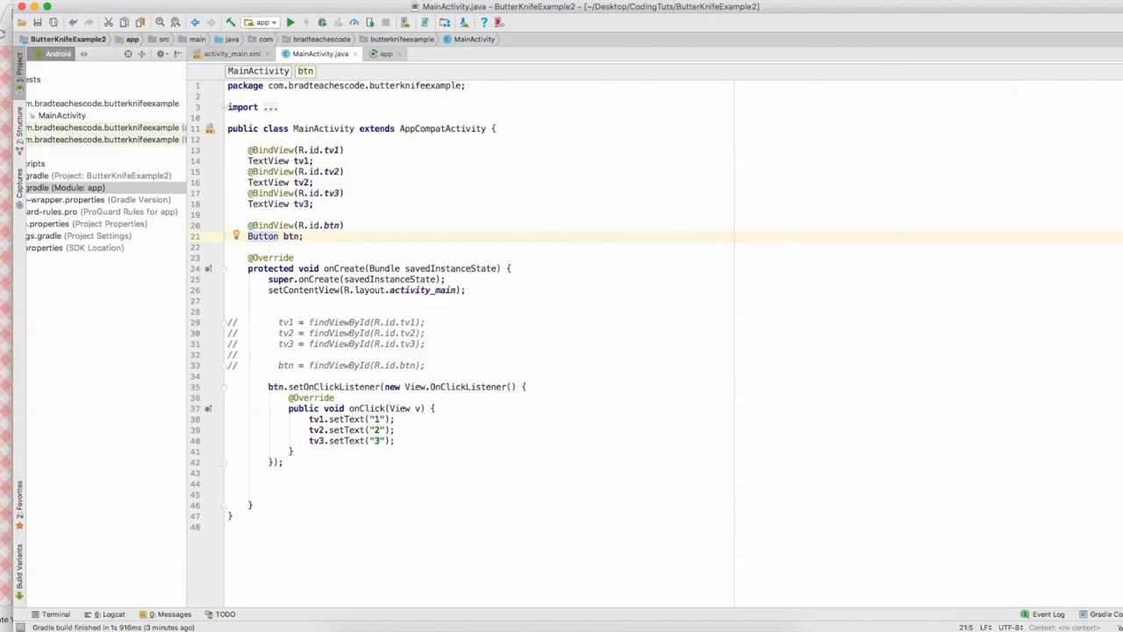
key("Up")
key("Up")
key("Up")
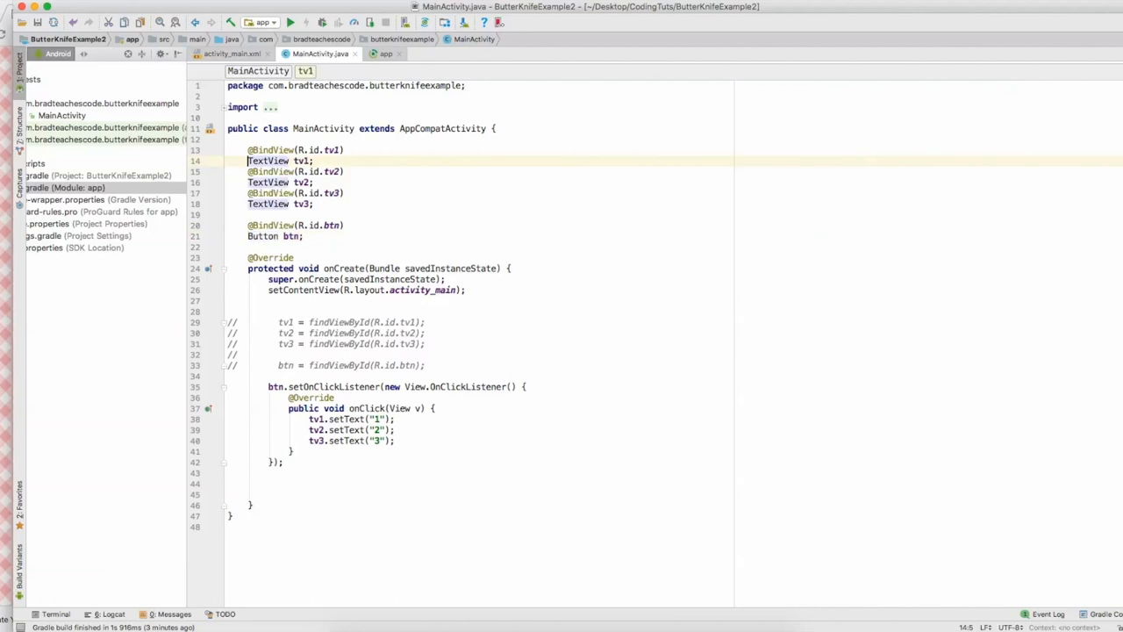
left_click(491, 290)
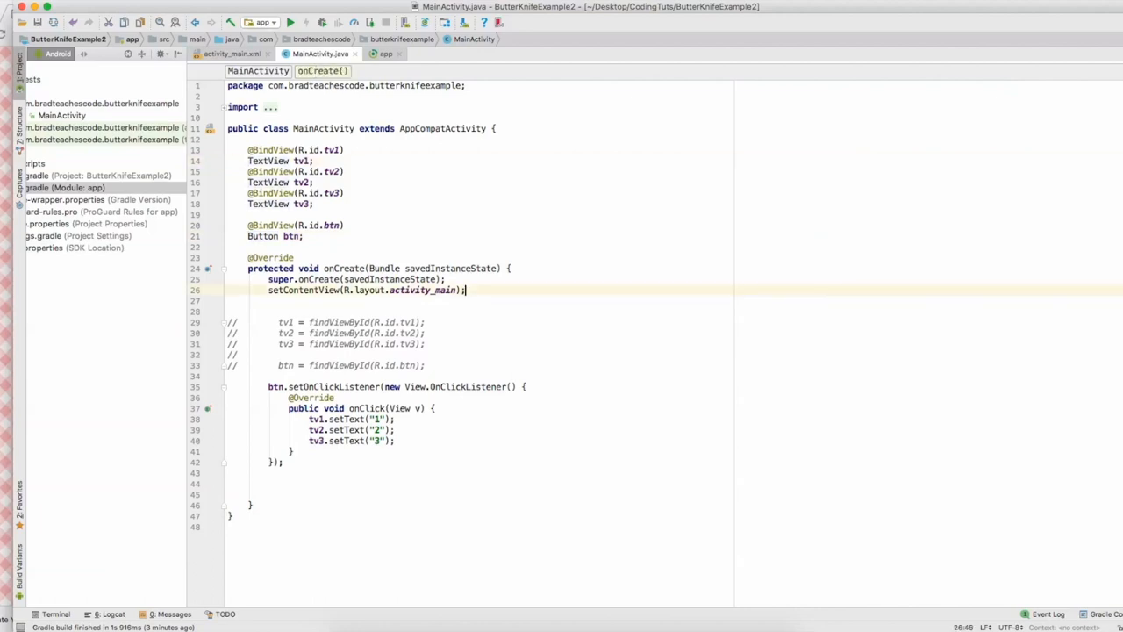
Add ButterKnife.bind(this) after setContentView in onCreate and tidy the surrounding blank lines.
key("Return")
key("Return")
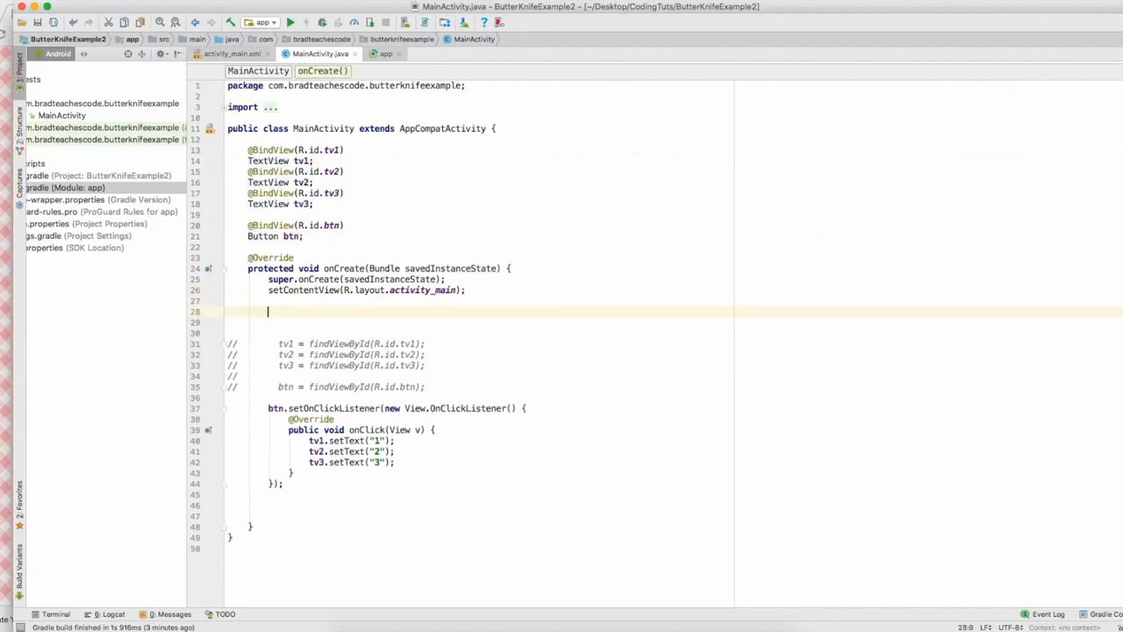
key("Up")
key("Up")
key("End")
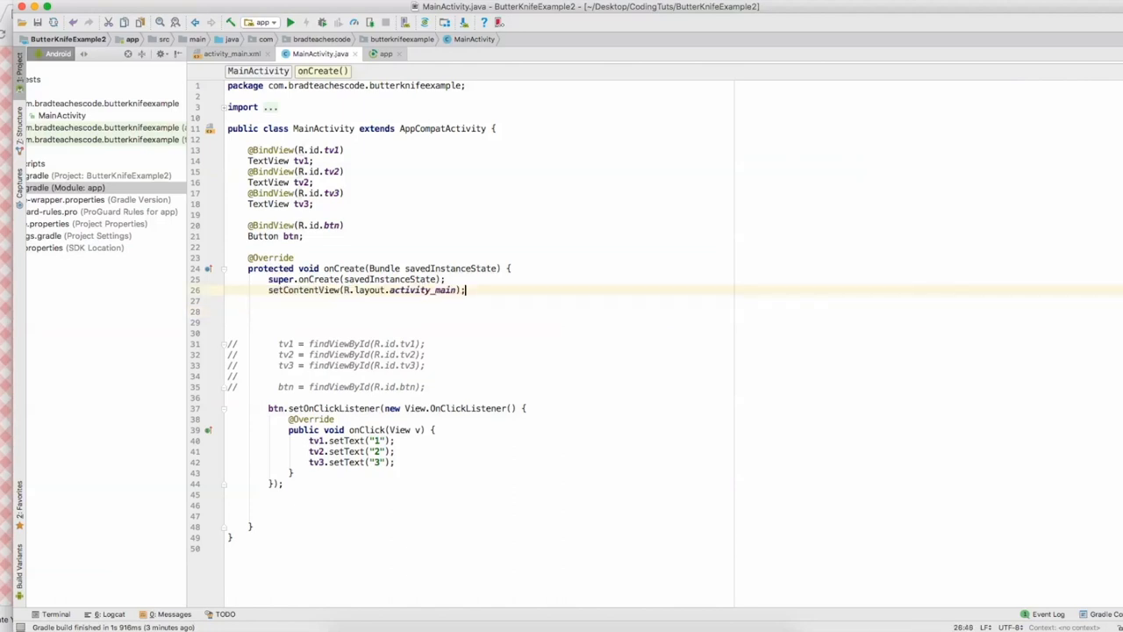
key("Down")
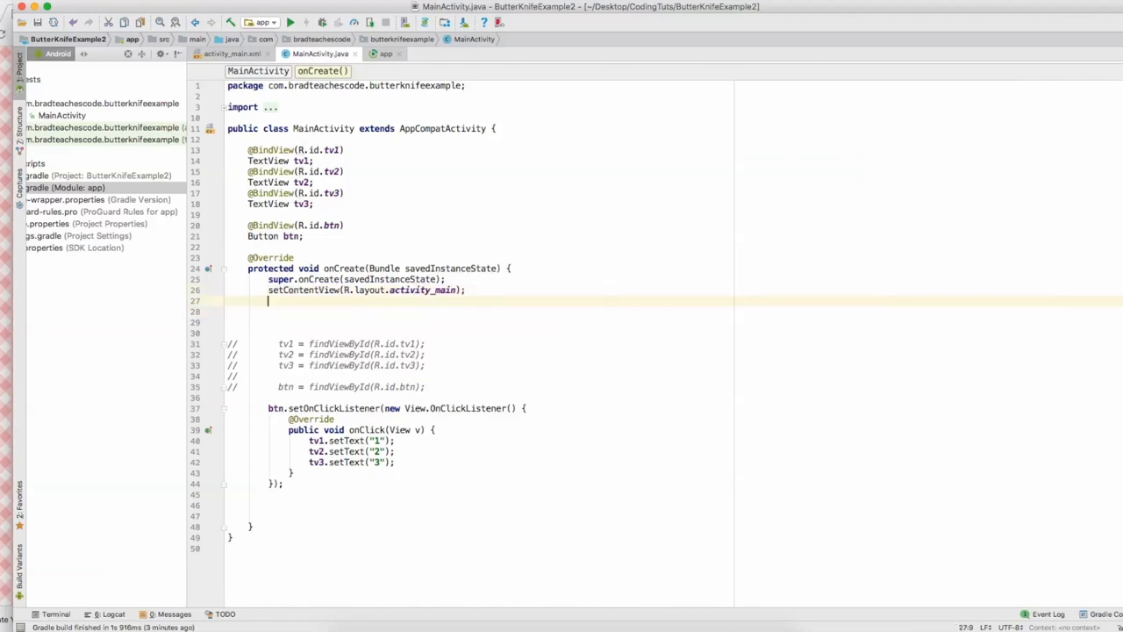
type("ButterKnife")
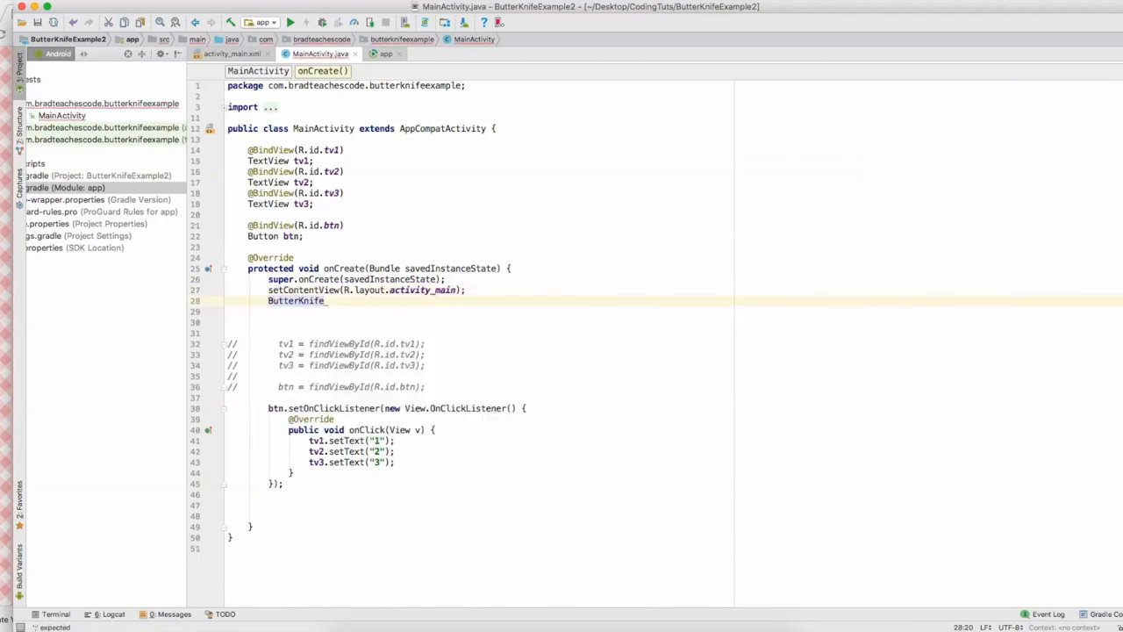
type(".bi")
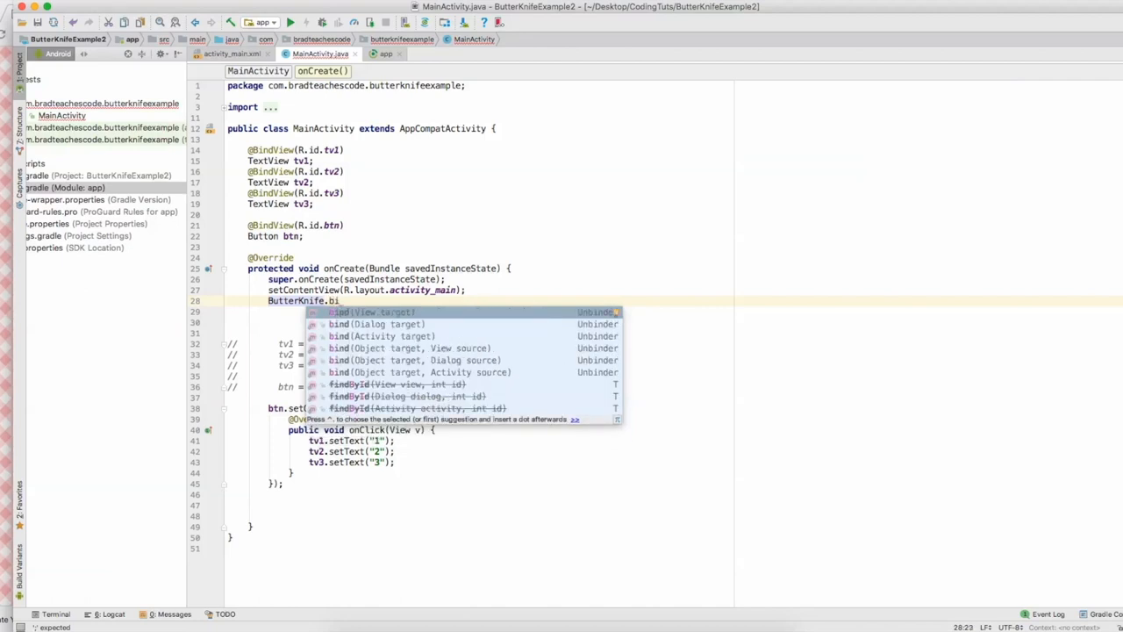
key("Return")
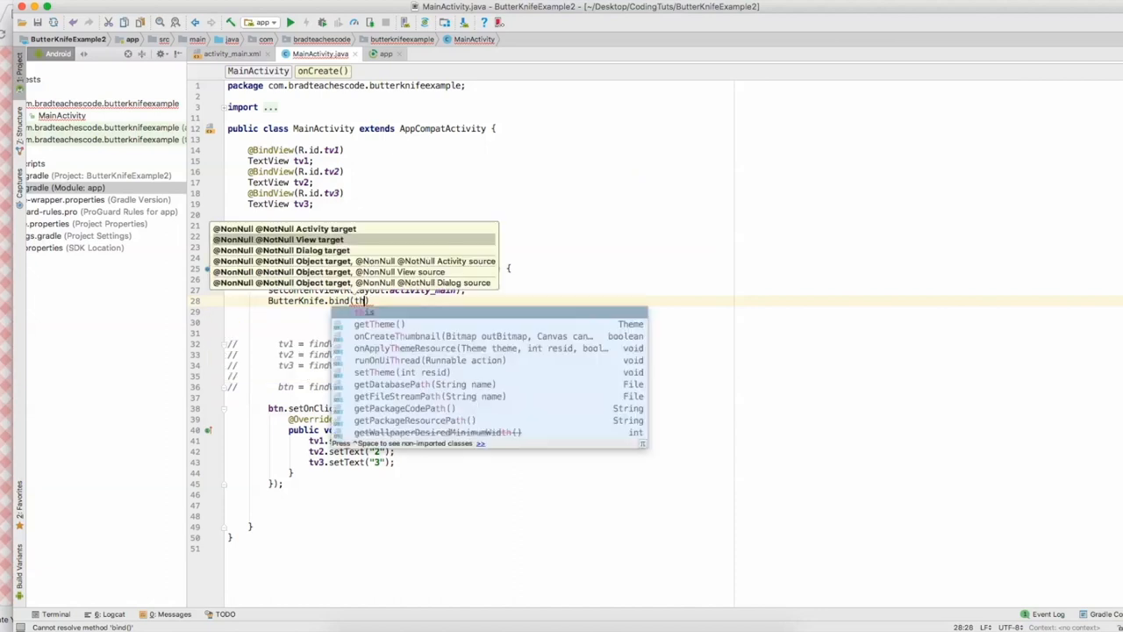
type("this")
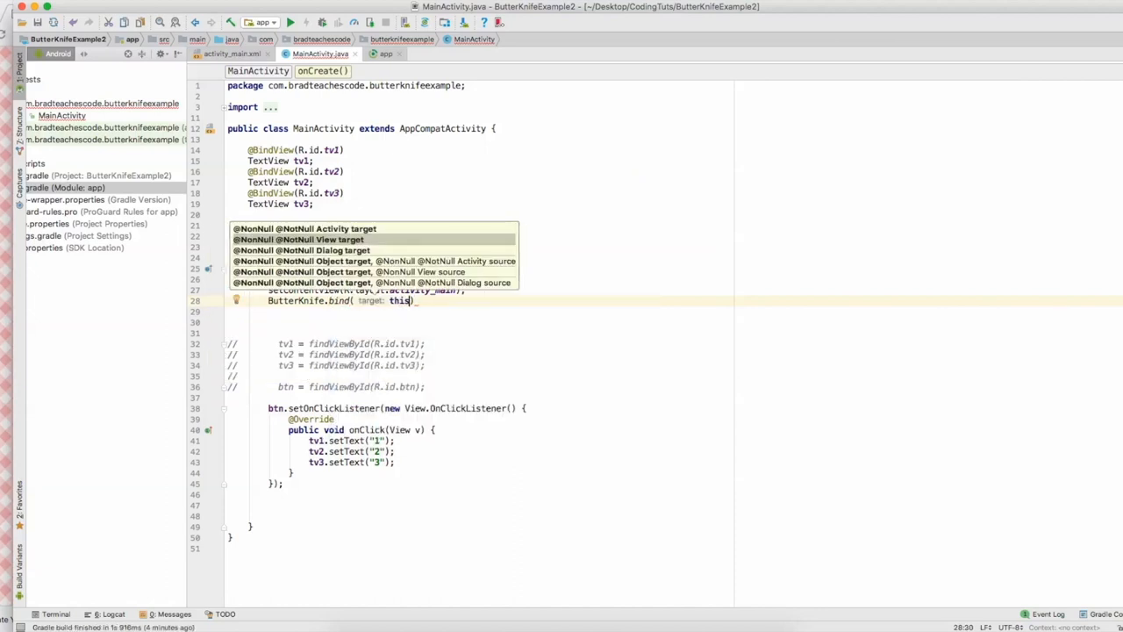
type(");")
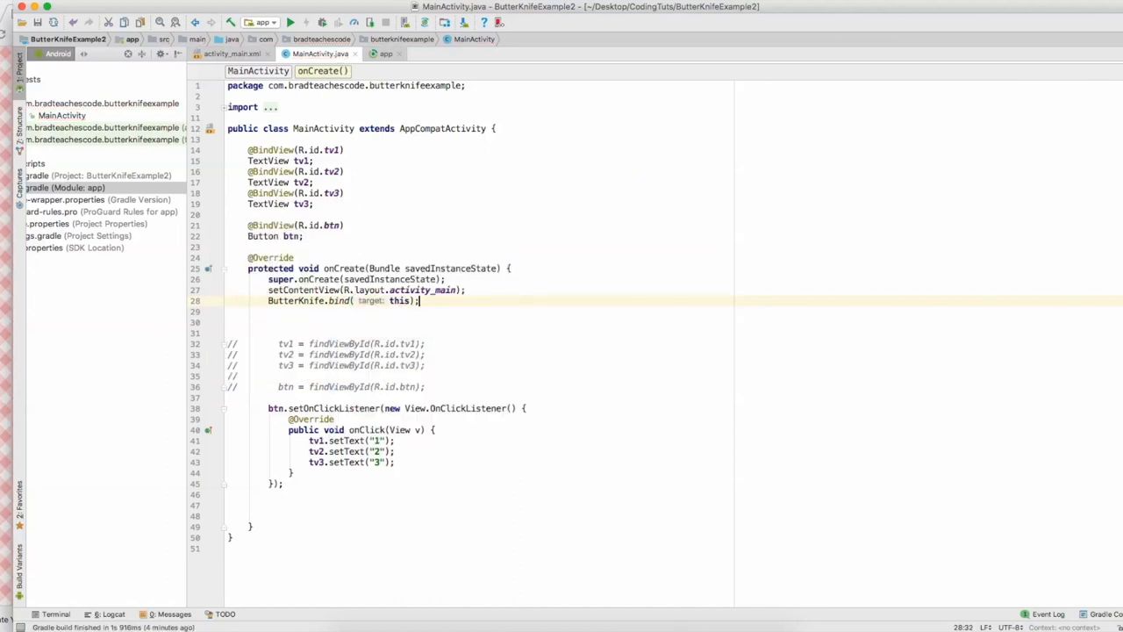
key("ctrl+alt+Return")
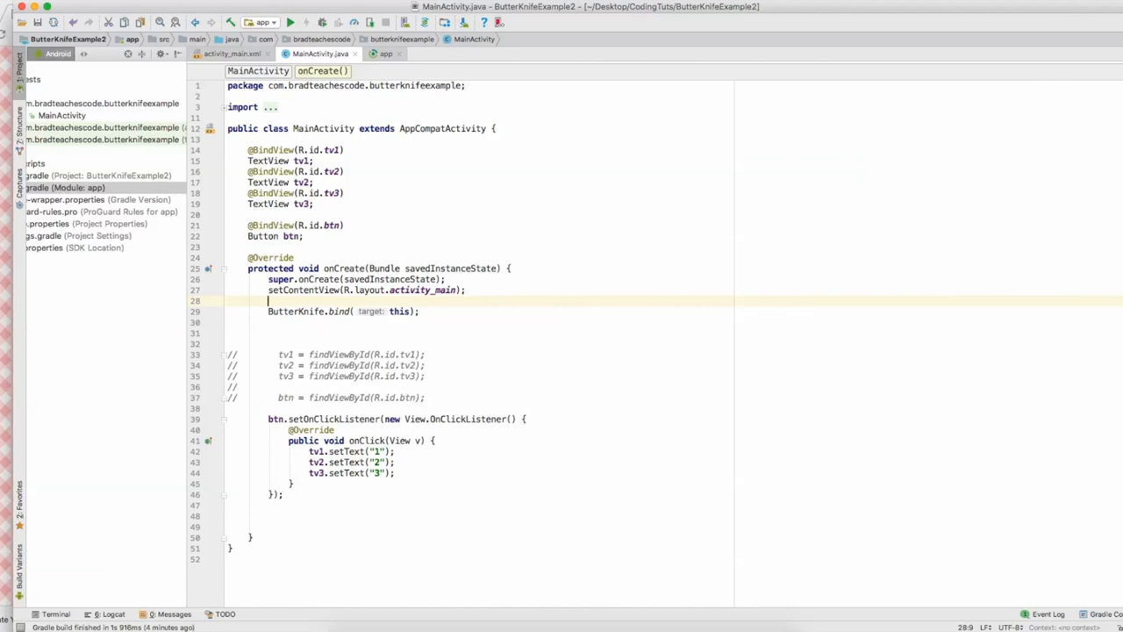
key("Down")
key("Down")
key("ctrl+y")
key("ctrl+y")
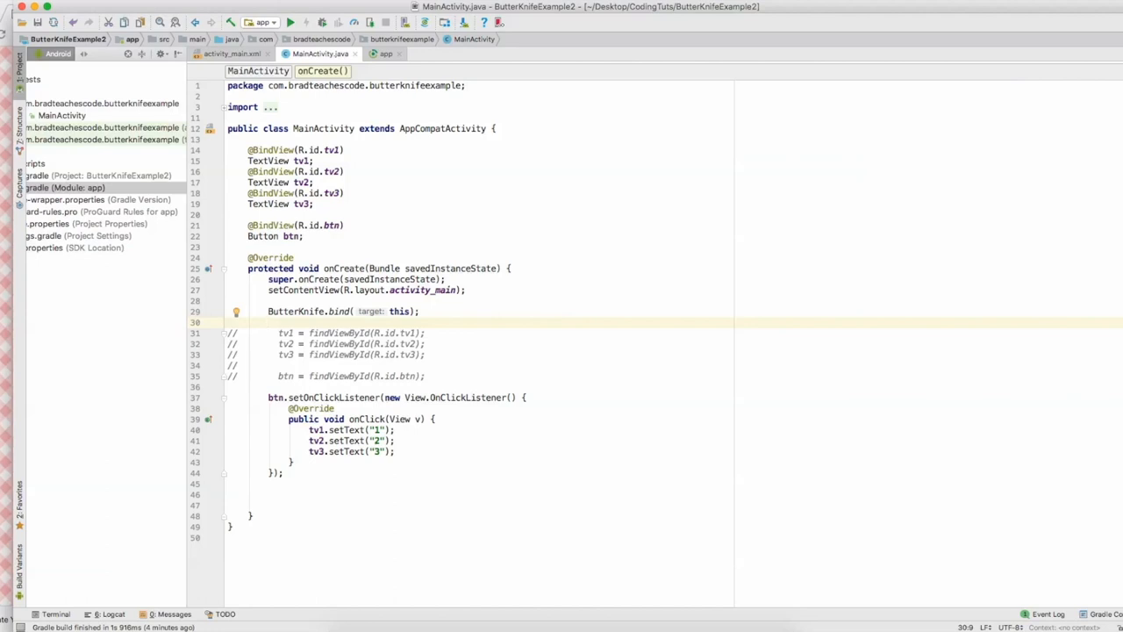
left_click_drag(248, 150, 345, 150)
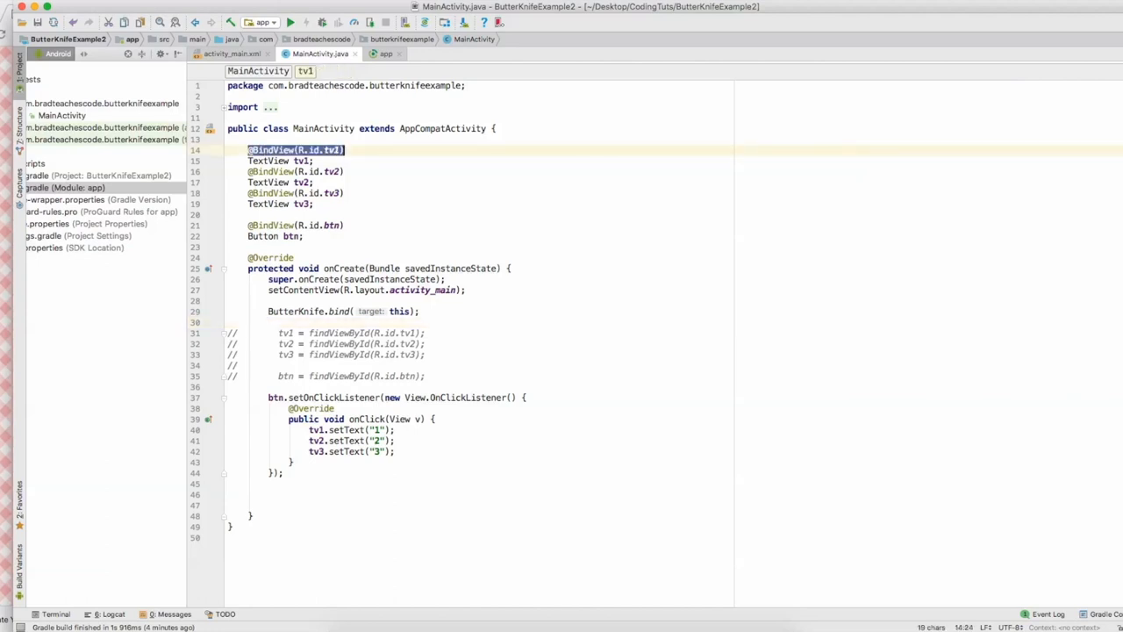
left_click(351, 150)
triple_click(350, 333)
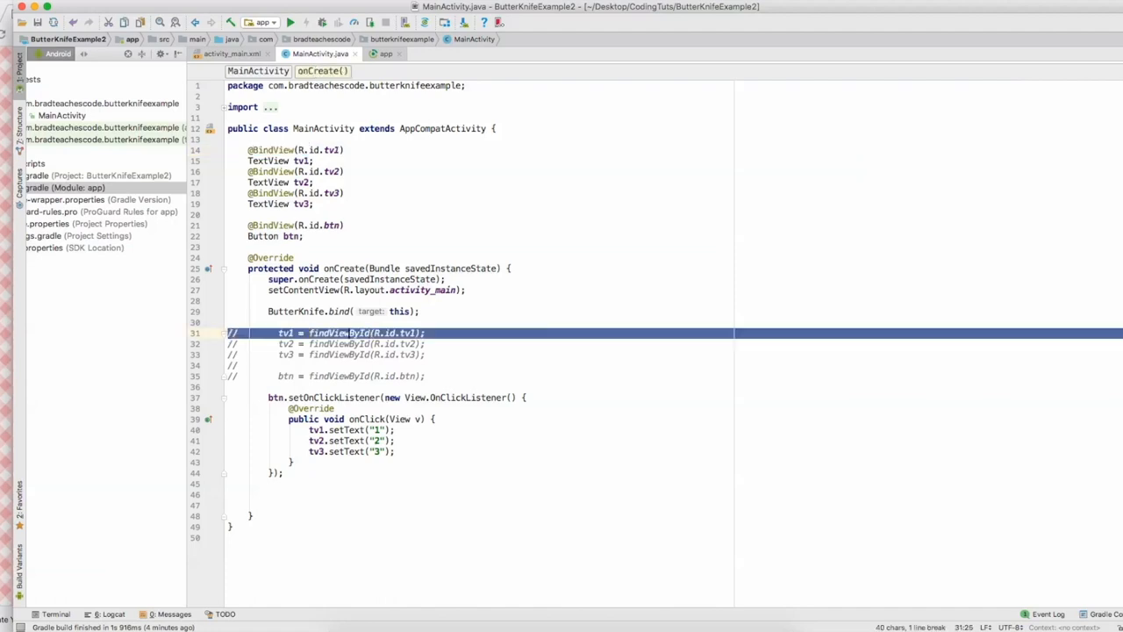
left_click(344, 150)
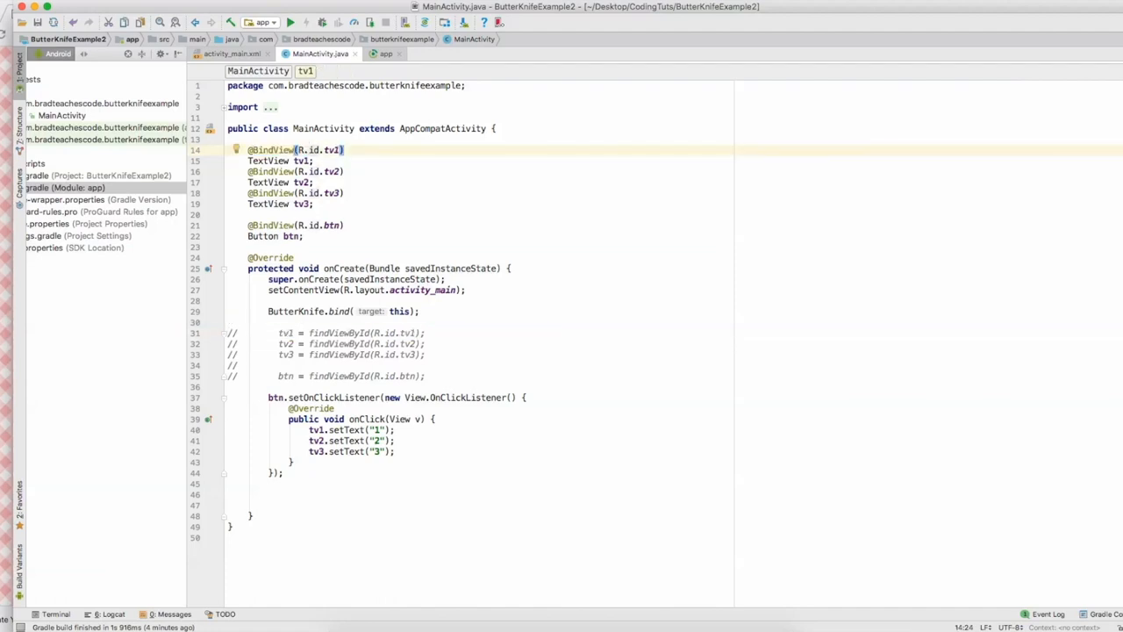
left_click(316, 160)
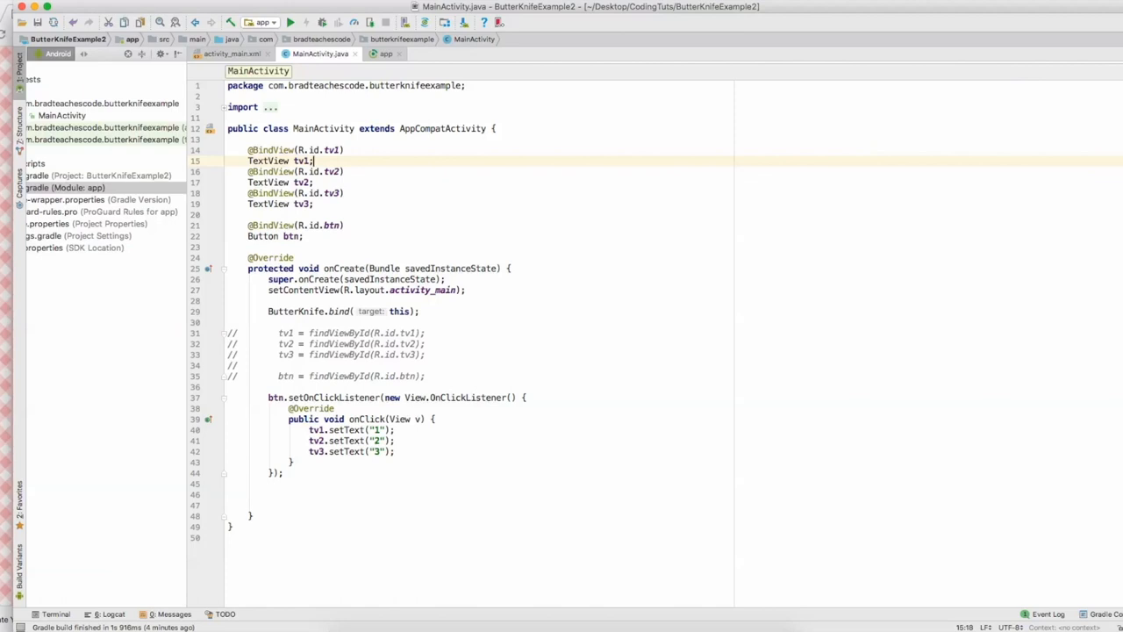
Check the ButterKnife.bind(this) call and run the app on the connected device.
left_click(368, 301)
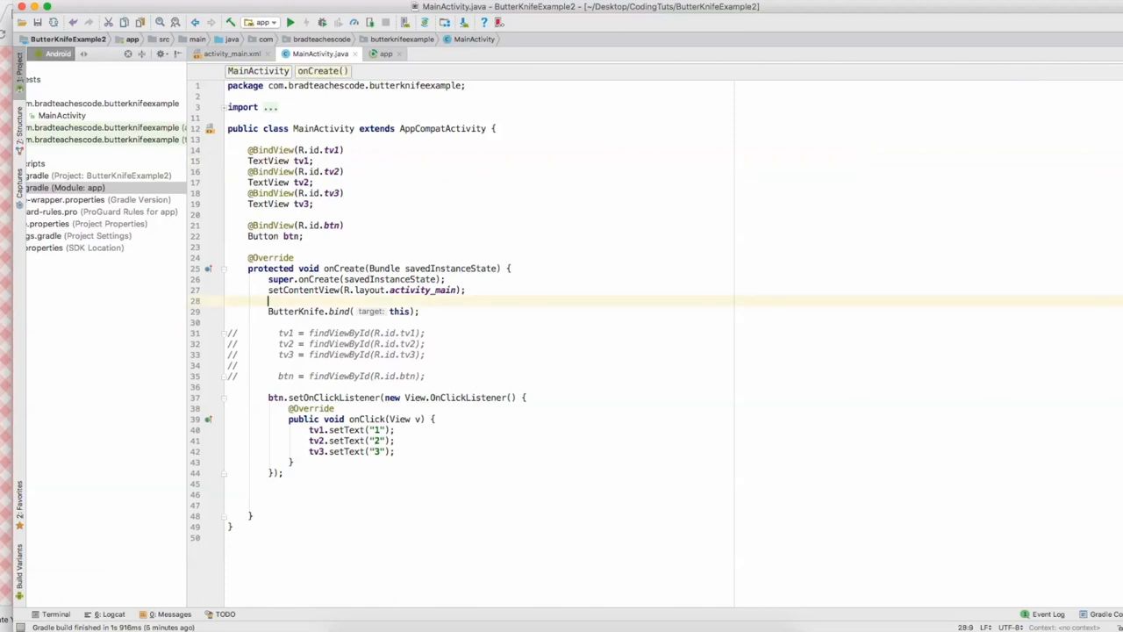
double_click(400, 312)
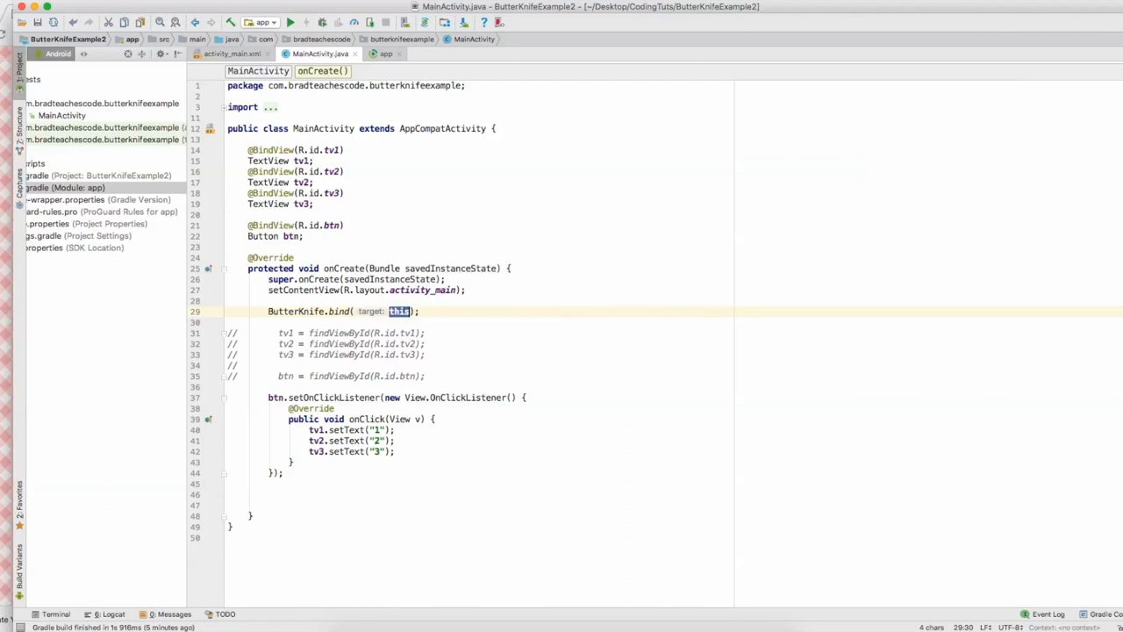
left_click(399, 311)
left_click(395, 451)
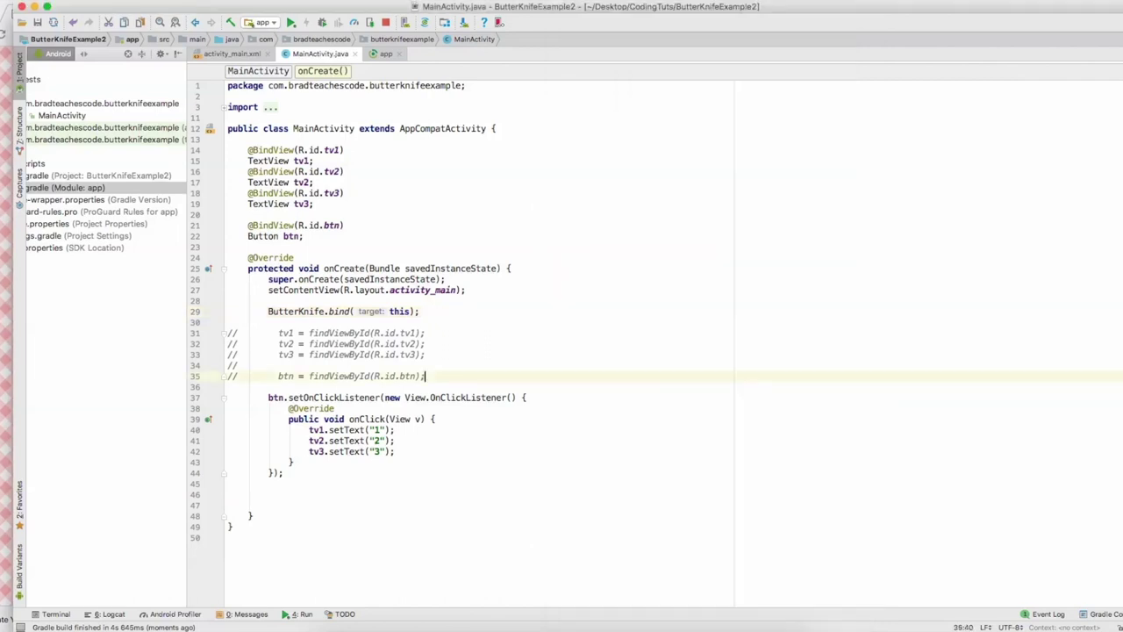
Highlight the commented findViewById lines and the annotated tv1 to tv3 fields after loading 1 2 3.
left_click_drag(427, 376, 228, 333)
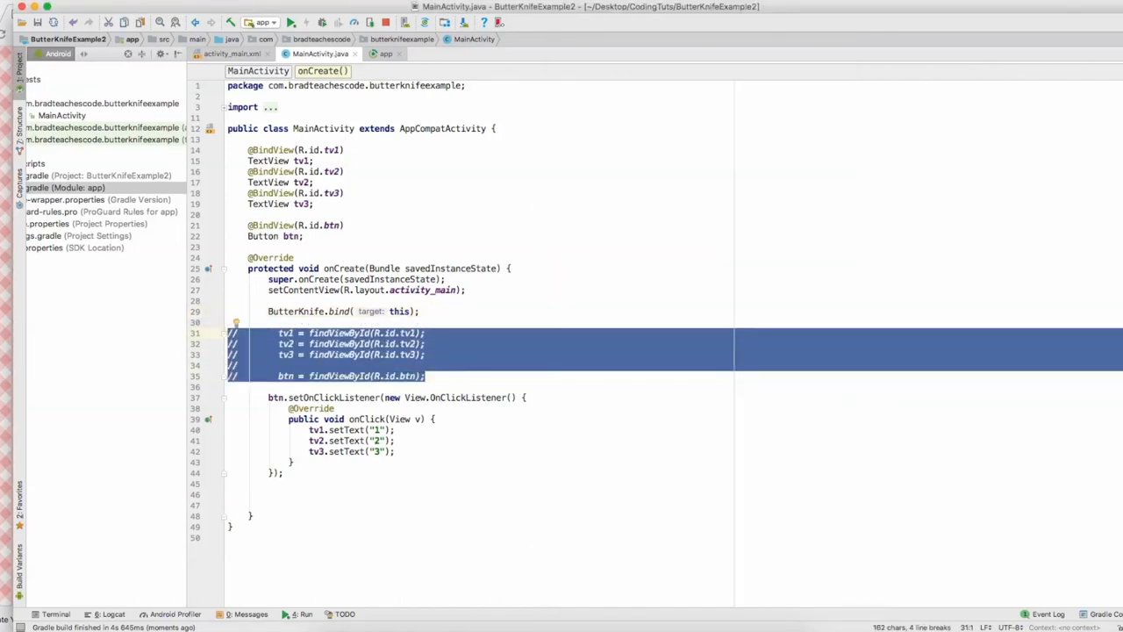
left_click_drag(248, 149, 314, 203)
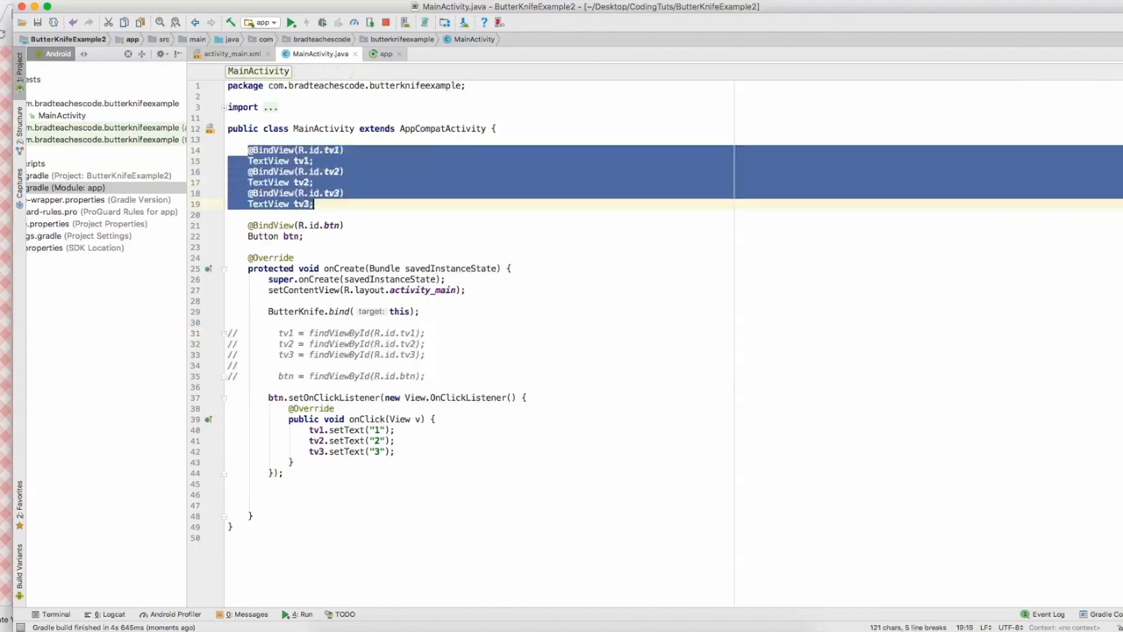